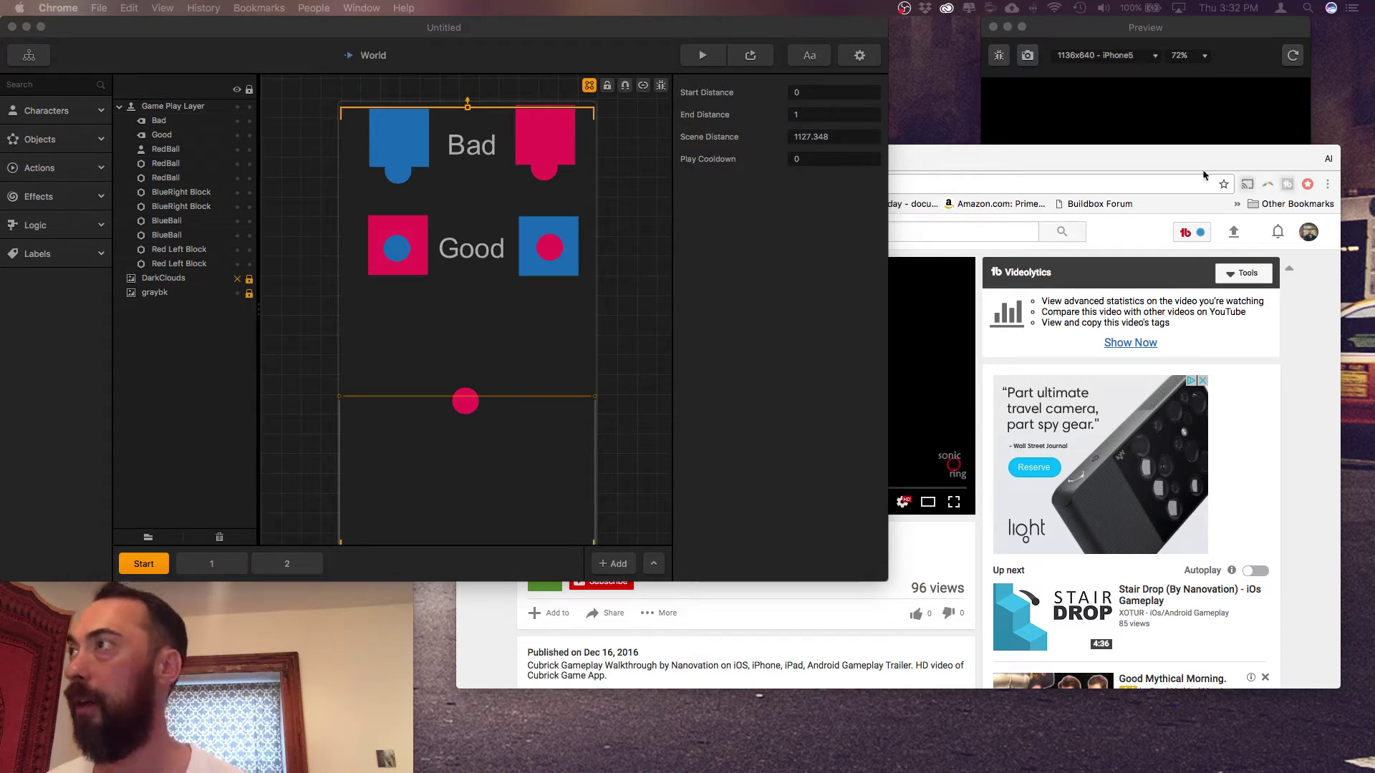
# - Check the BlueBall object's collision shape, then bring the Cubrick gameplay video in Chrome forward
pyautogui.click(40, 139)
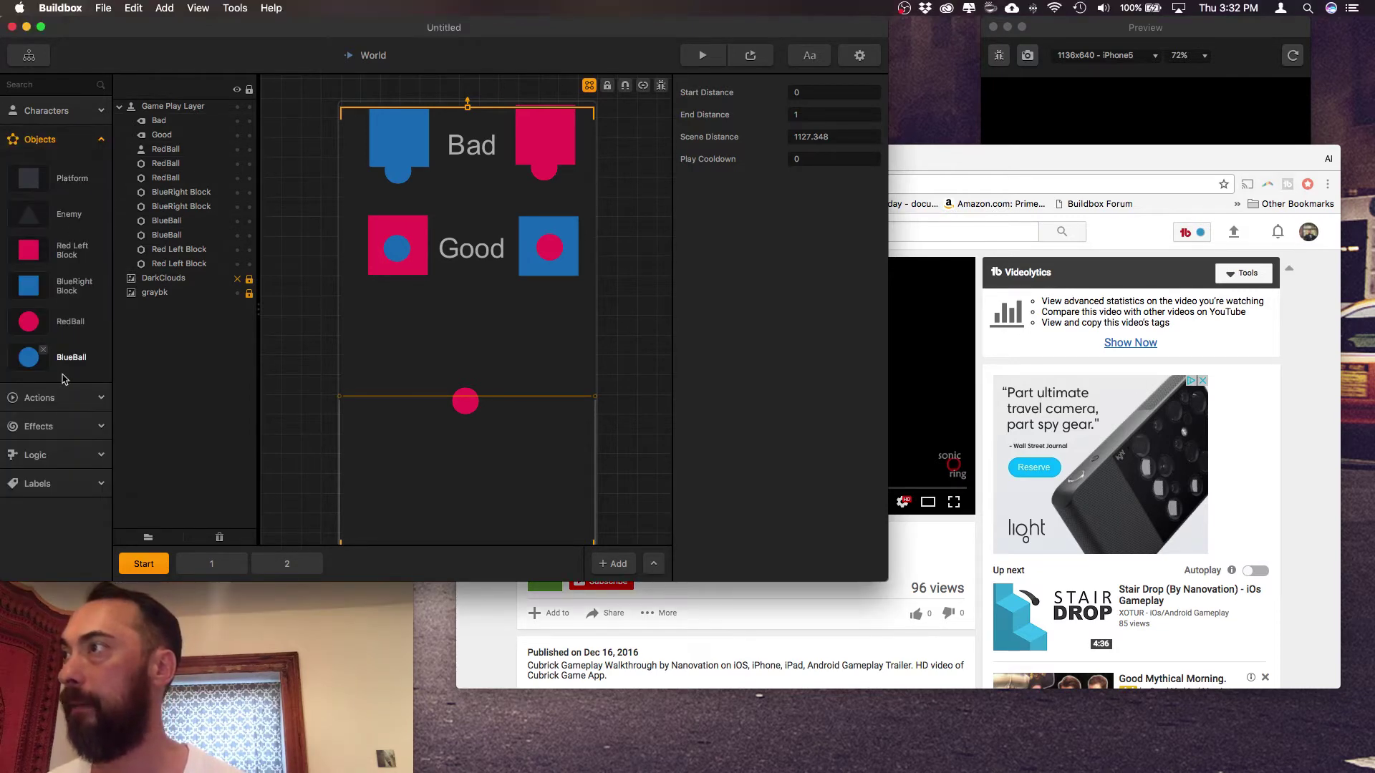
pyautogui.click(29, 357)
pyautogui.click(833, 119)
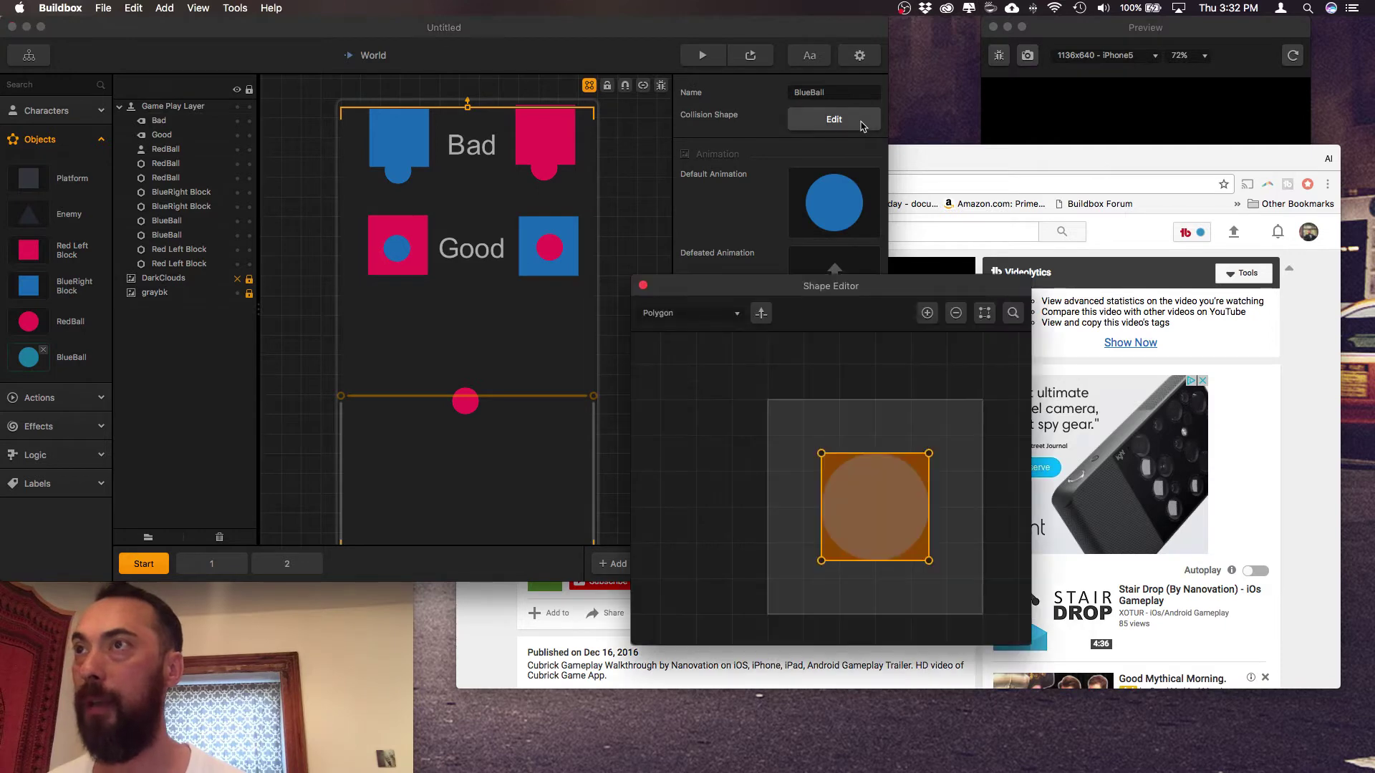
pyautogui.click(643, 286)
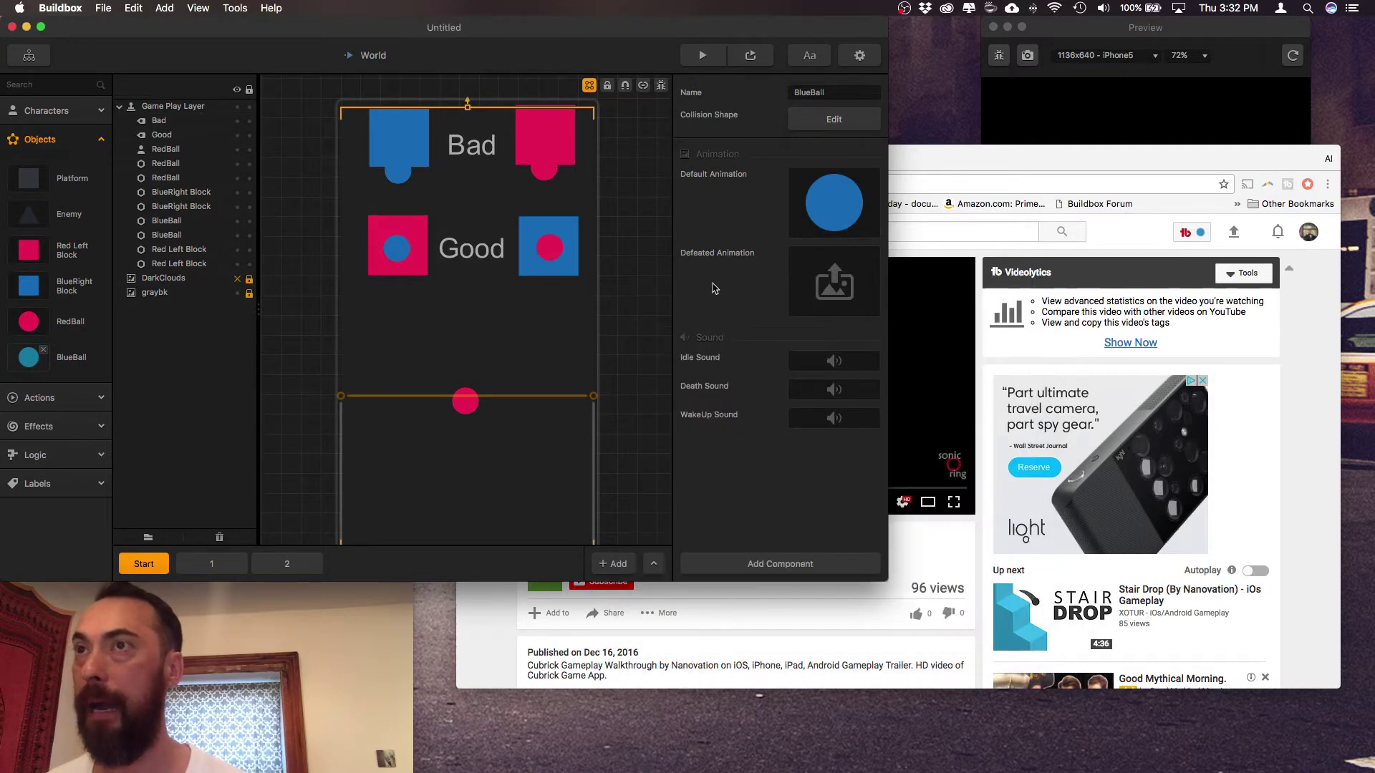
pyautogui.click(1053, 169)
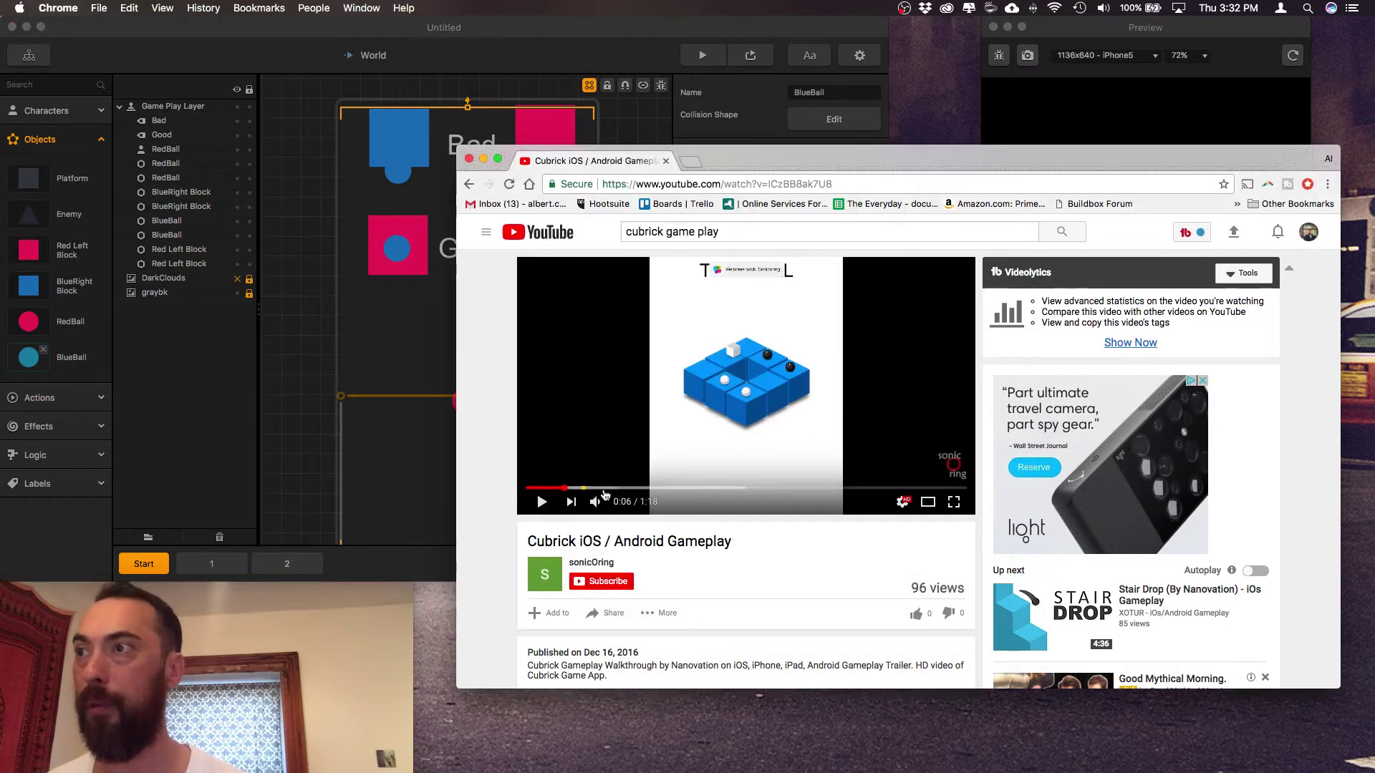
# - Play the Cubrick gameplay video and pause it at about 0:29
pyautogui.click(542, 502)
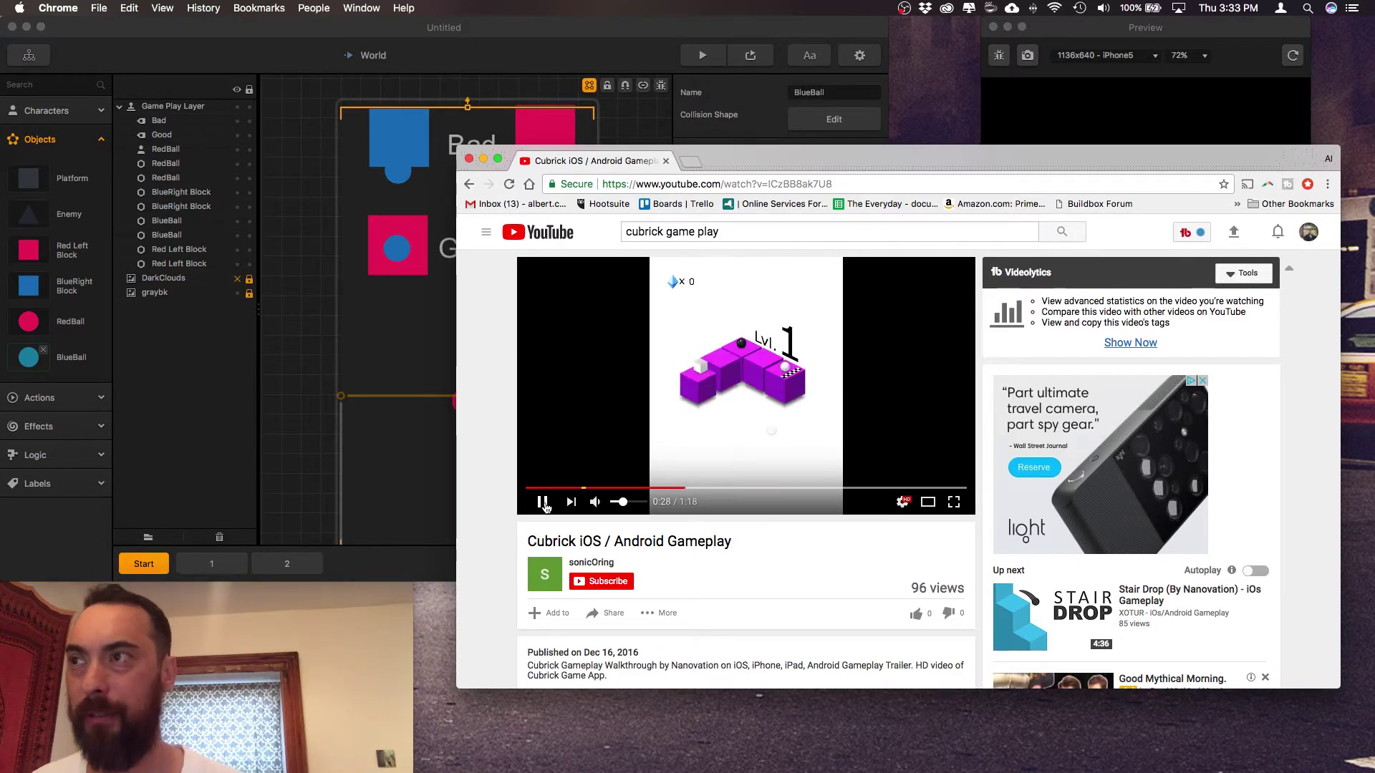
pyautogui.click(544, 503)
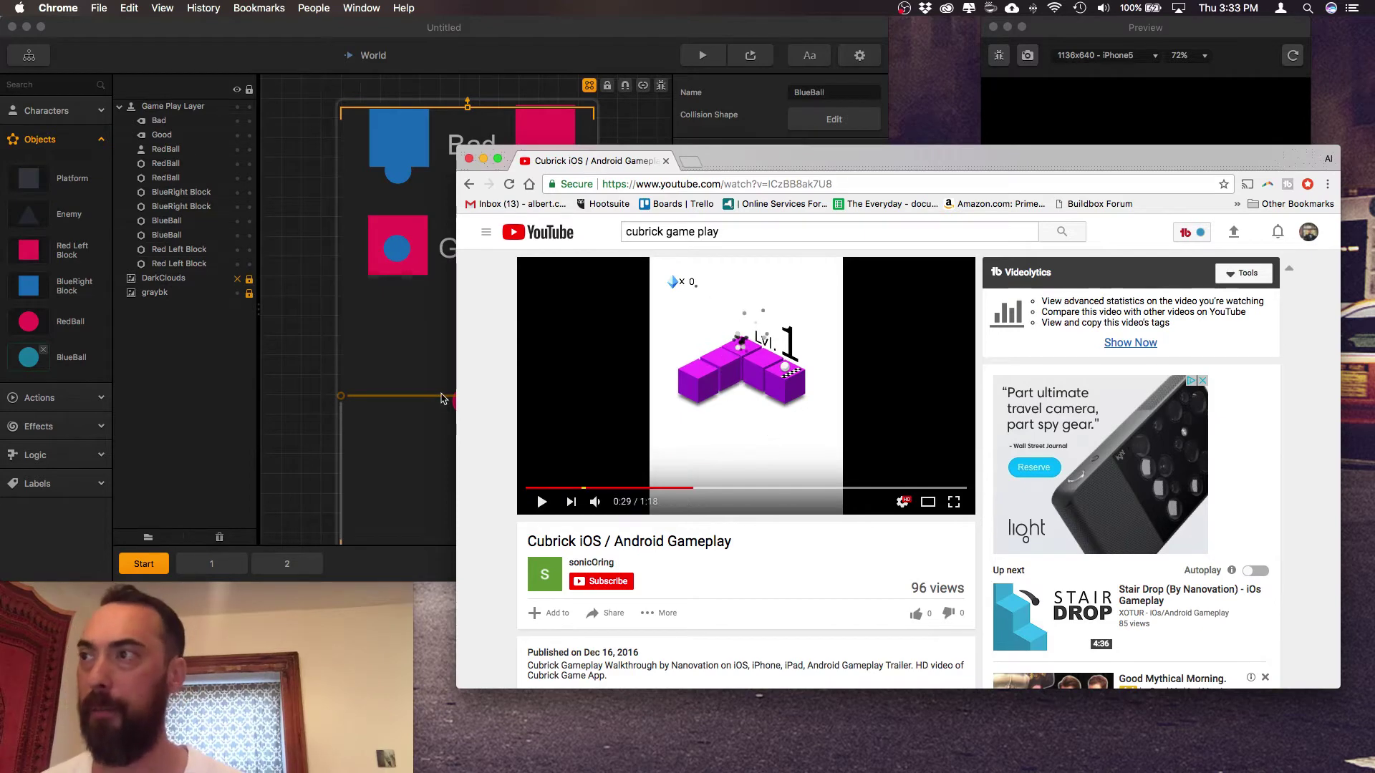
# - Bring the Buildbox preview window forward, refresh it and start the game
pyautogui.click(442, 373)
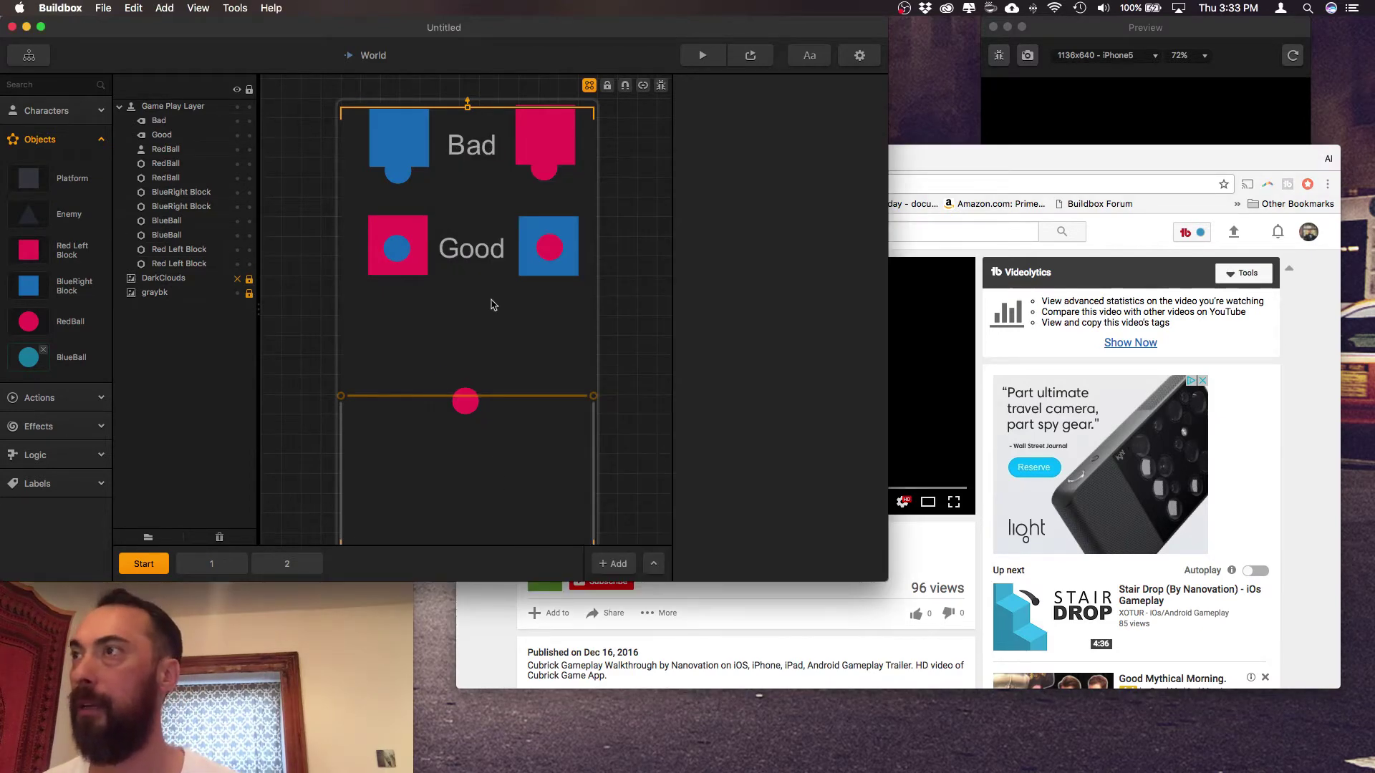
pyautogui.click(1012, 100)
pyautogui.click(1292, 58)
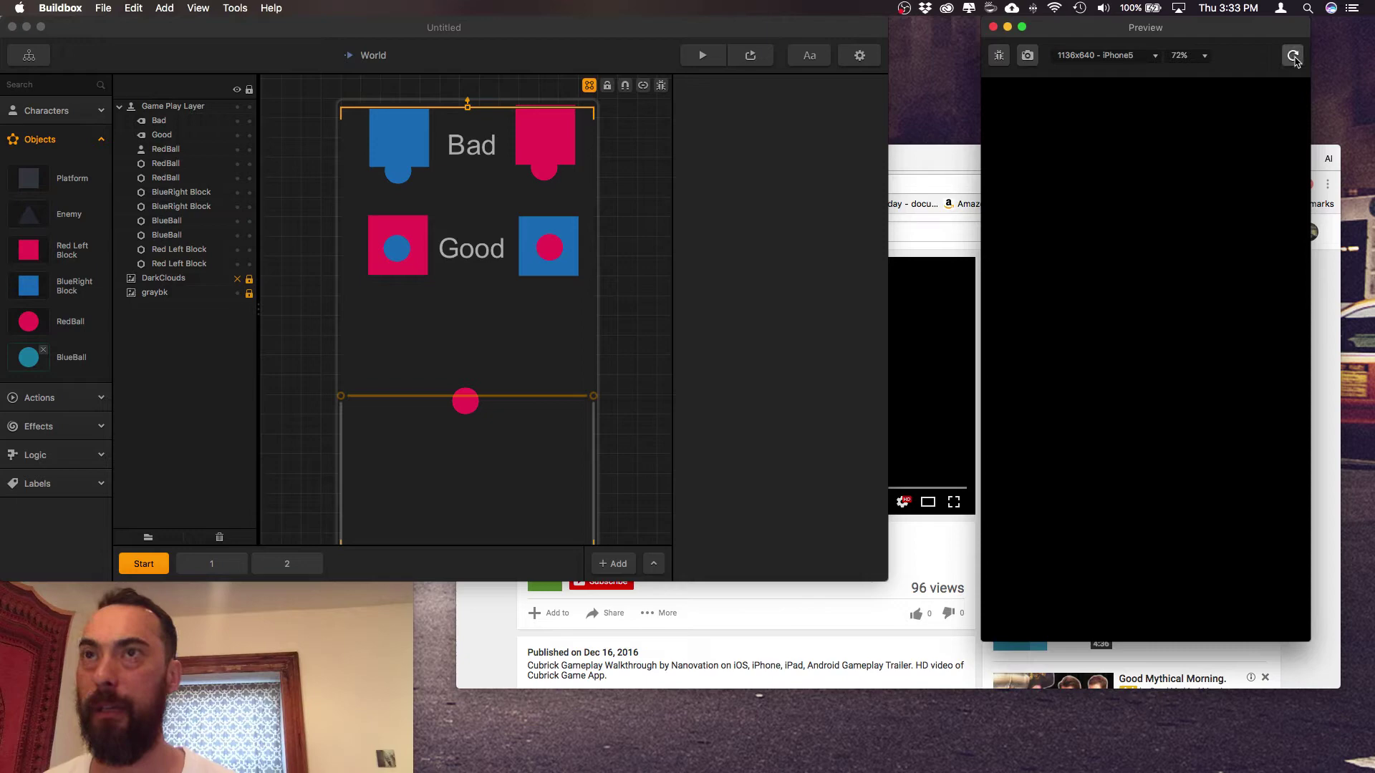
pyautogui.click(1104, 473)
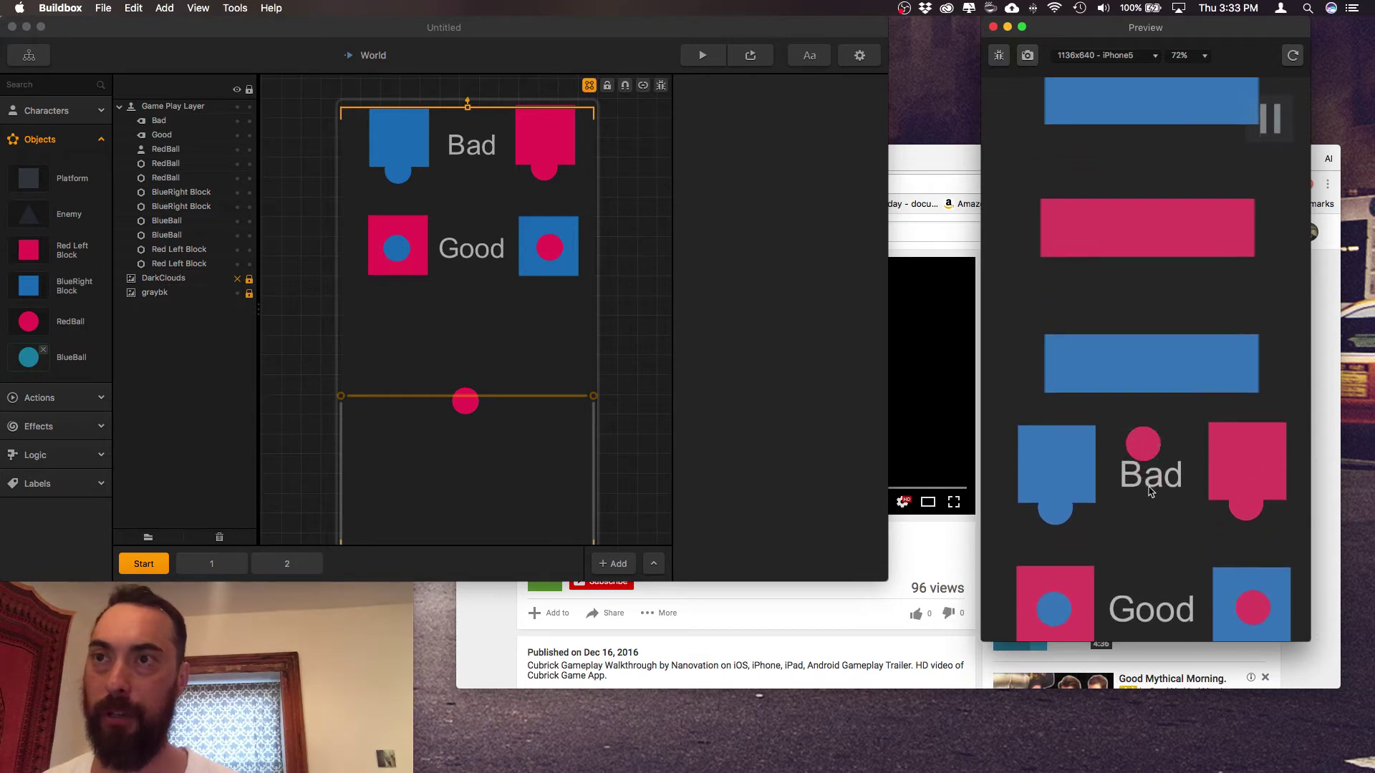
# - Tap repeatedly to swap the ball between red and blue until Game Over, then select the red ball
pyautogui.click(1149, 491)
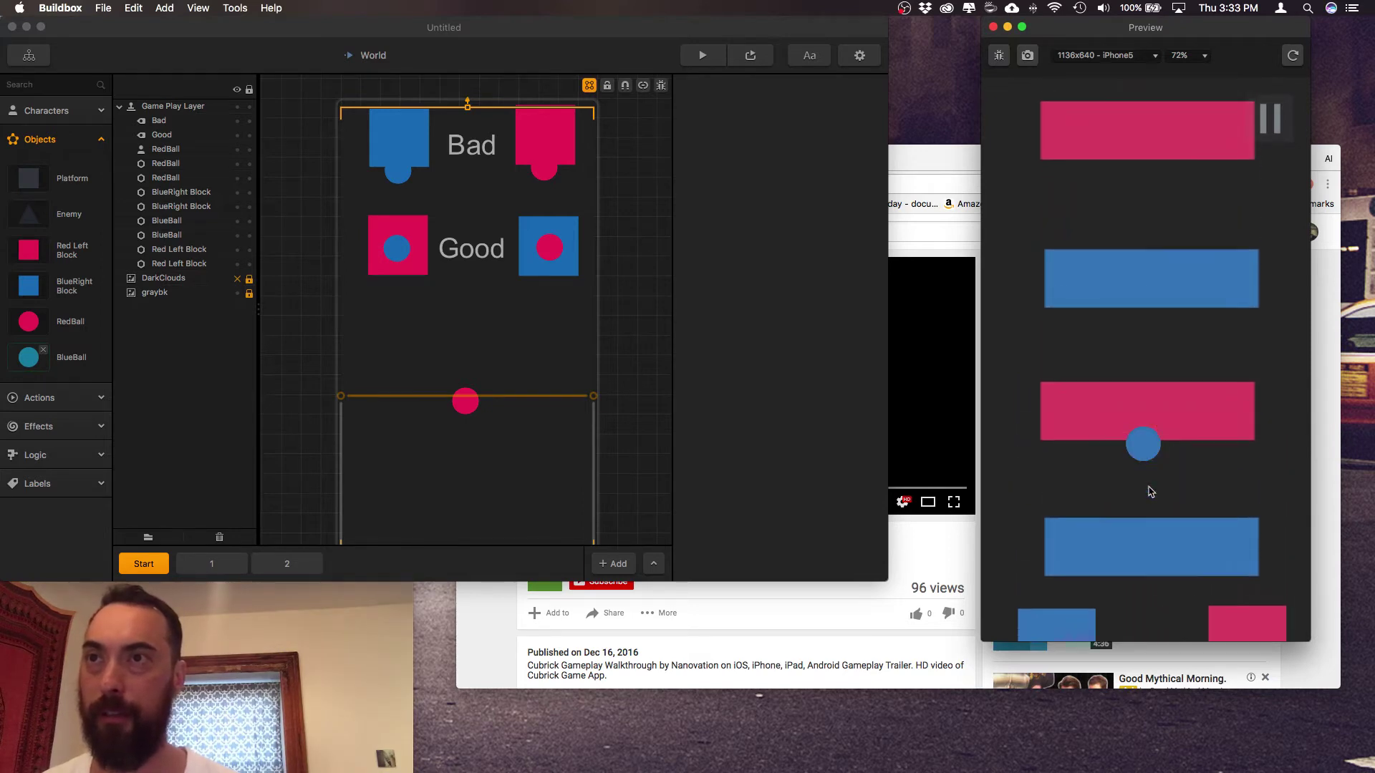
pyautogui.click(1150, 491)
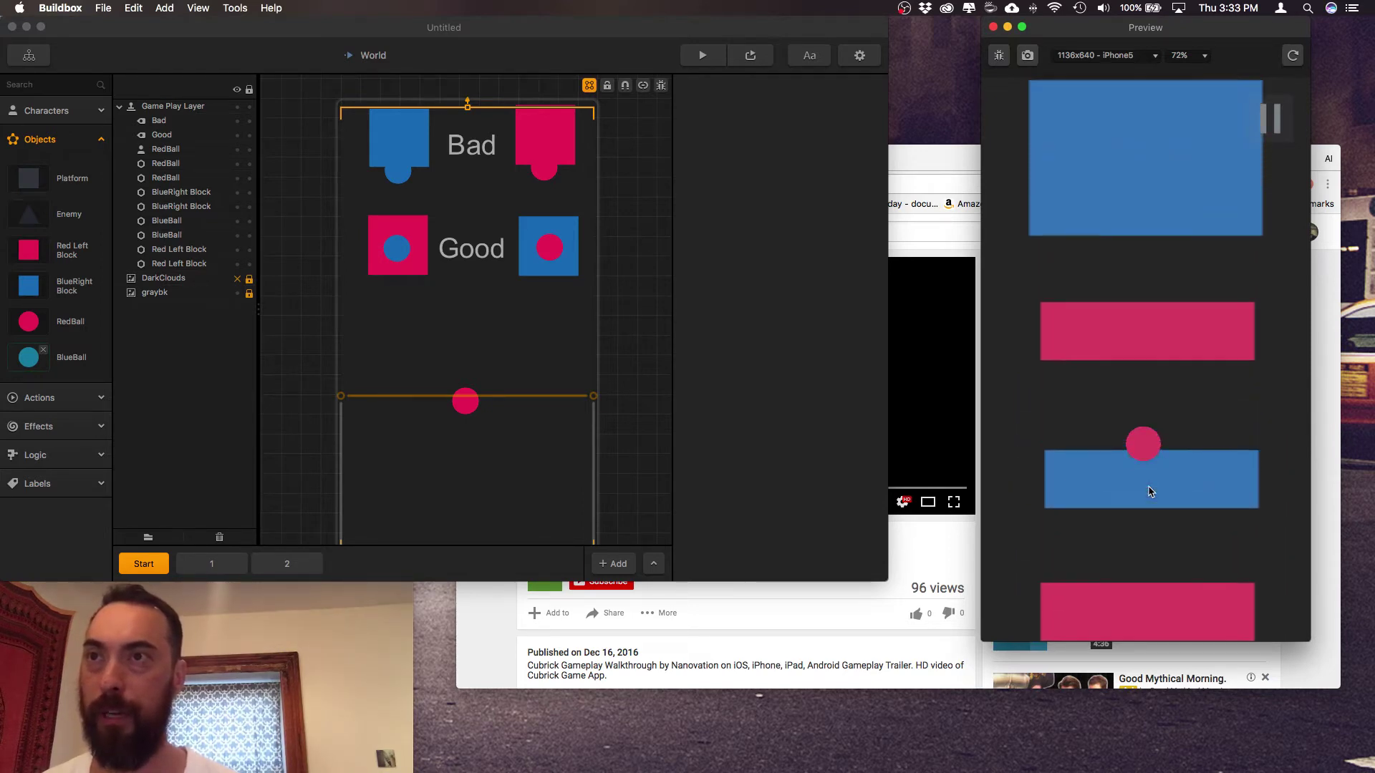
pyautogui.click(1149, 491)
pyautogui.click(1149, 491)
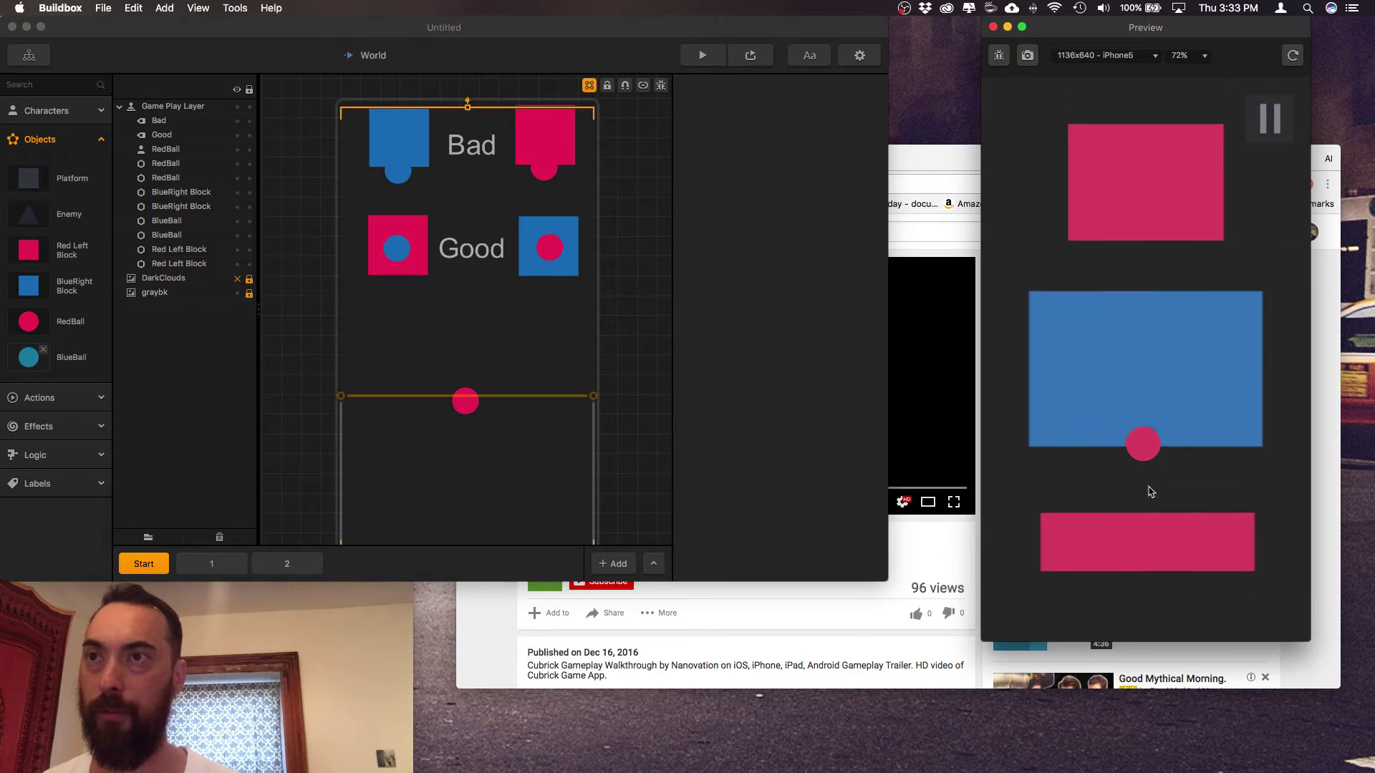
pyautogui.click(1149, 491)
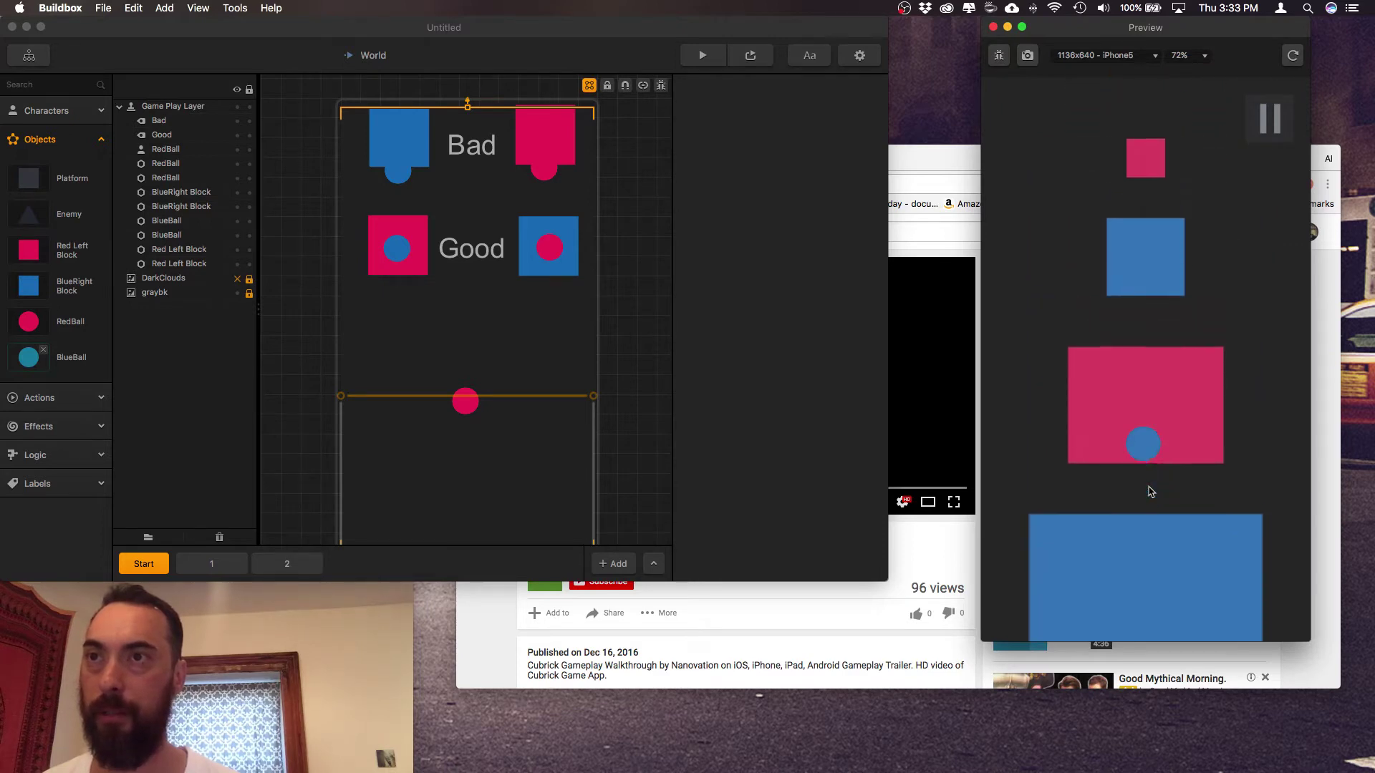
pyautogui.click(1149, 491)
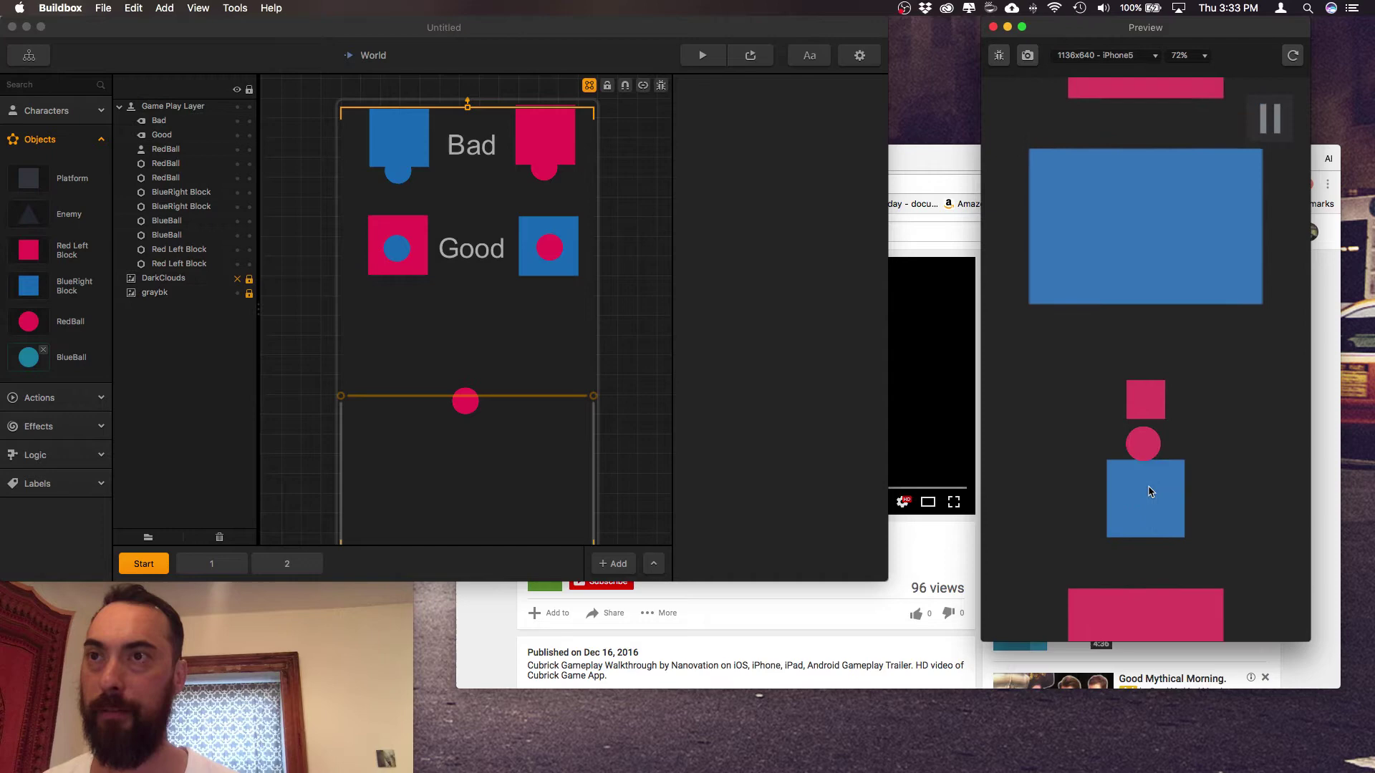
pyautogui.click(1149, 491)
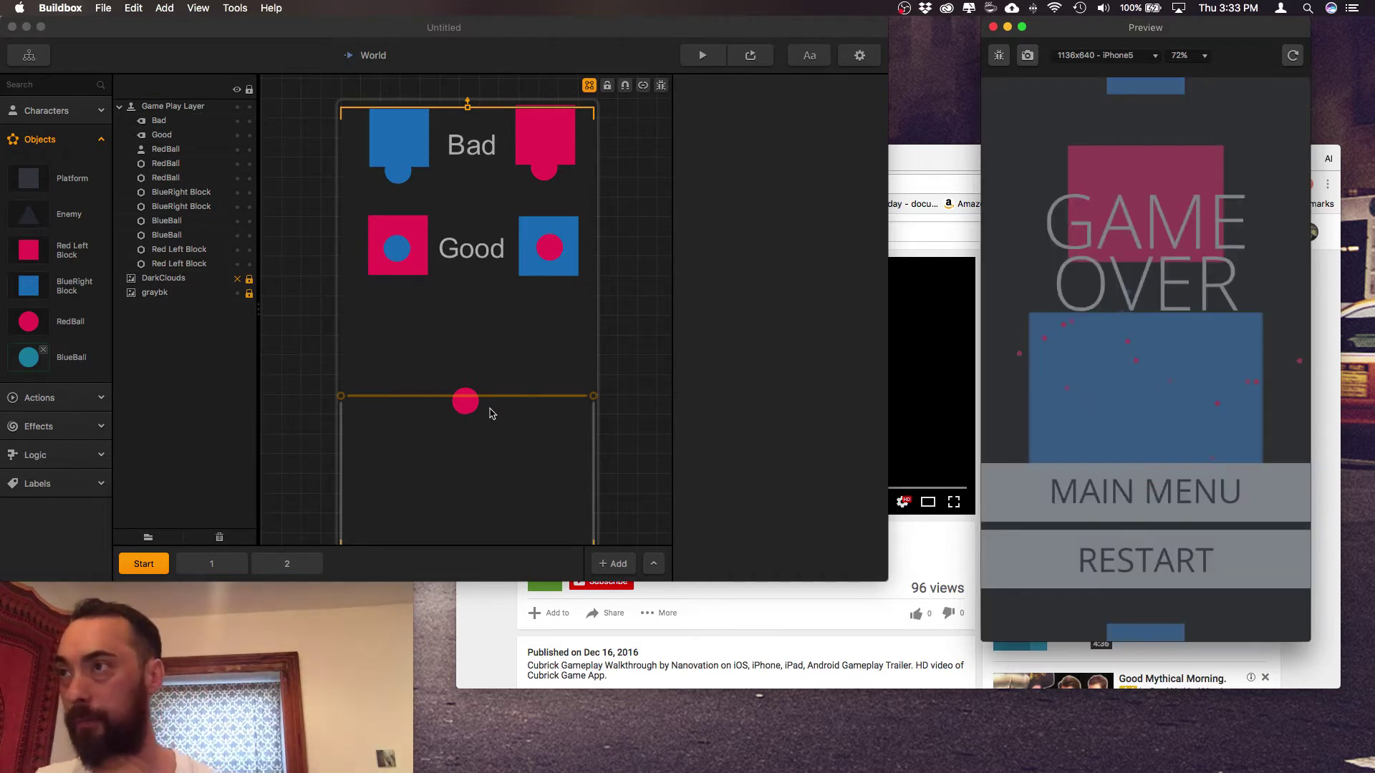
pyautogui.click(466, 402)
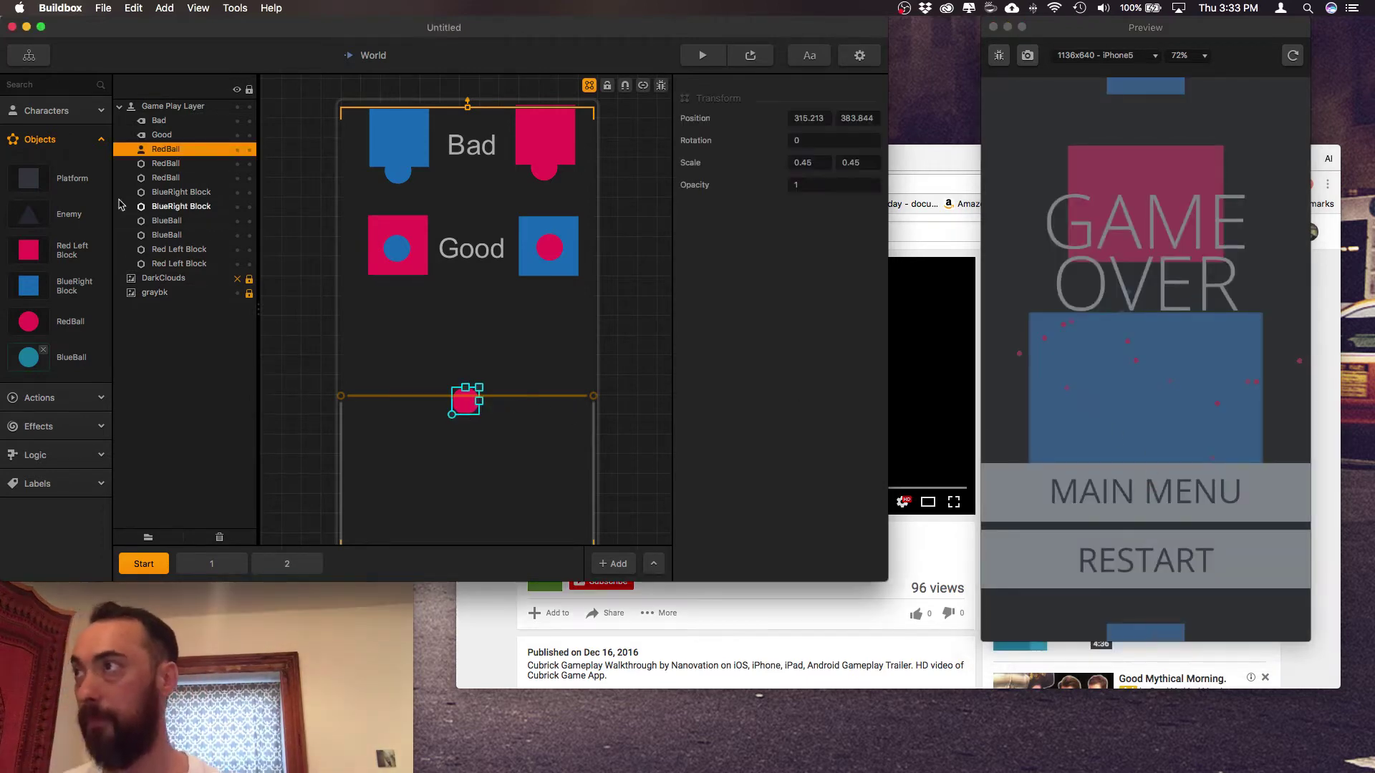
pyautogui.click(39, 63)
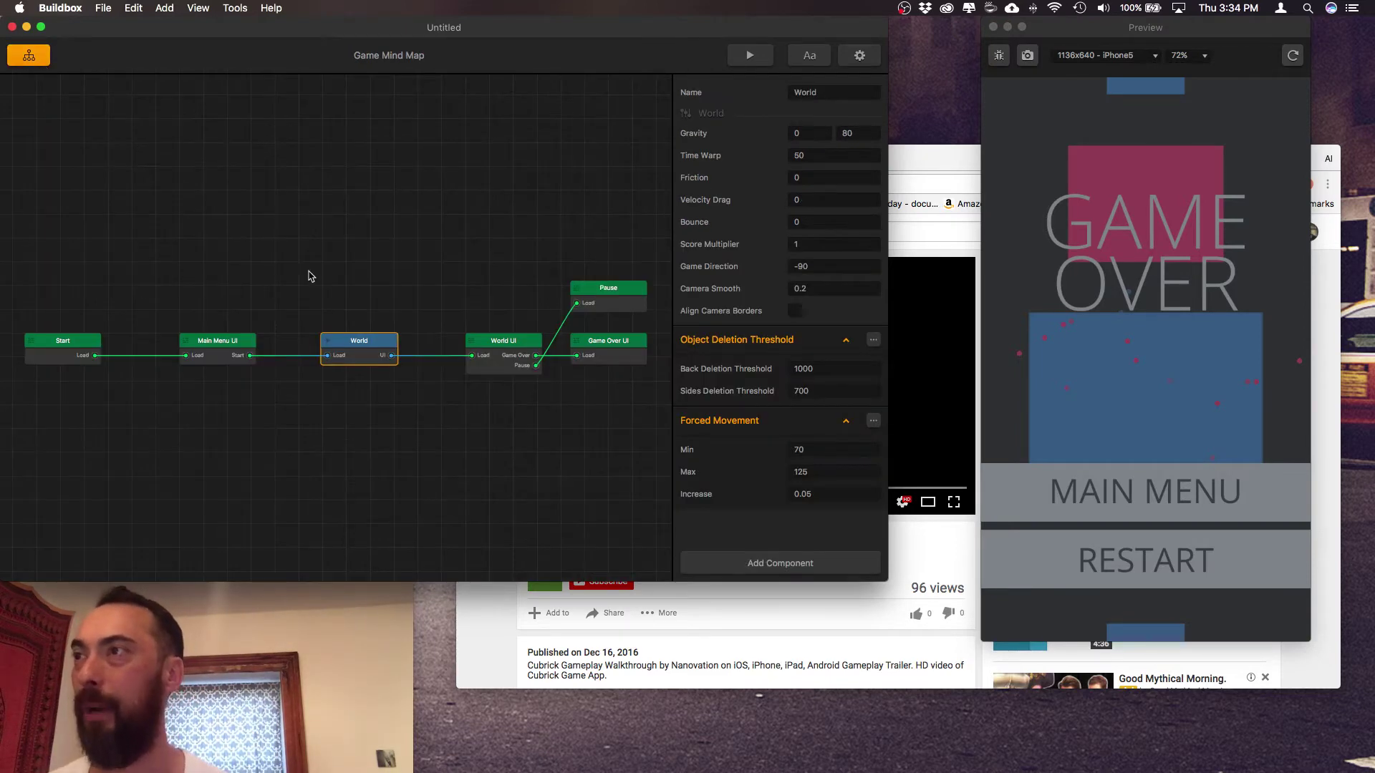
pyautogui.doubleClick(485, 344)
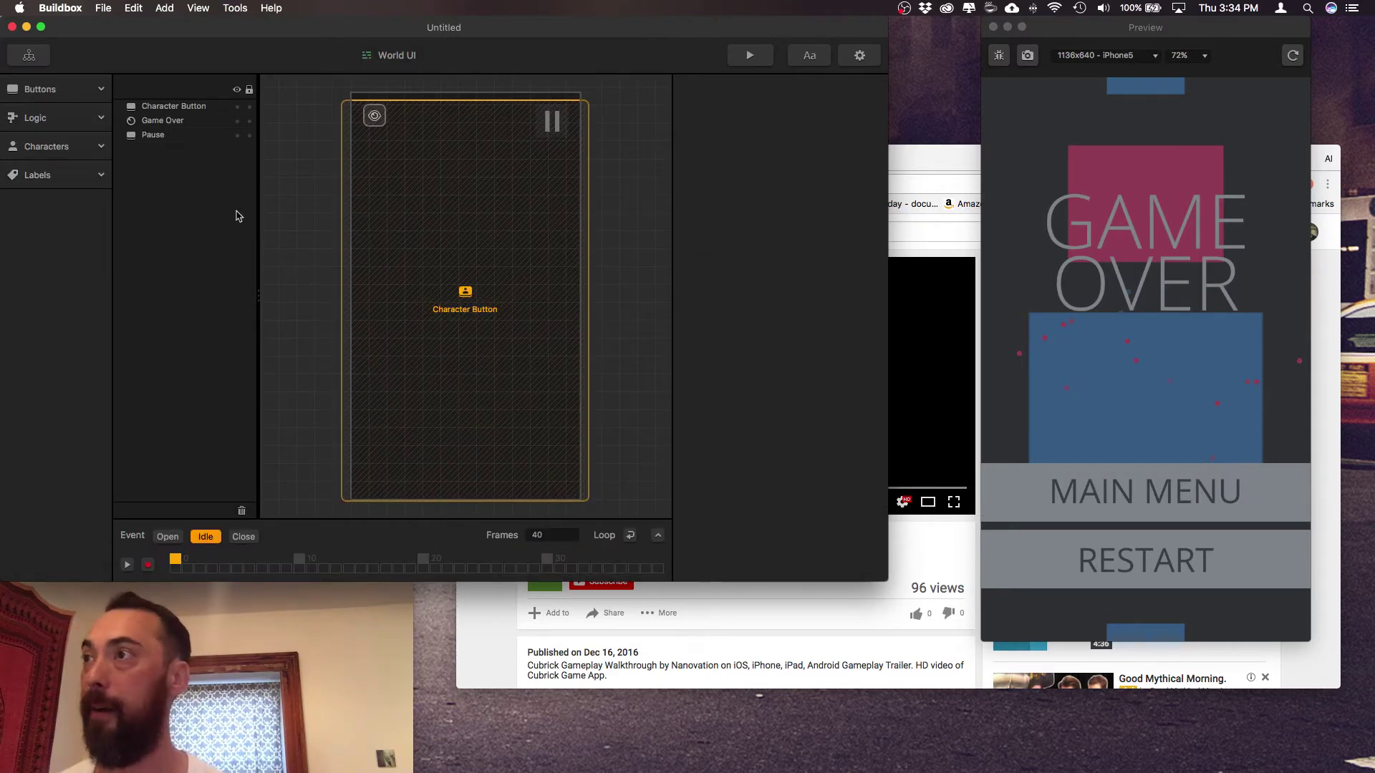
pyautogui.click(417, 290)
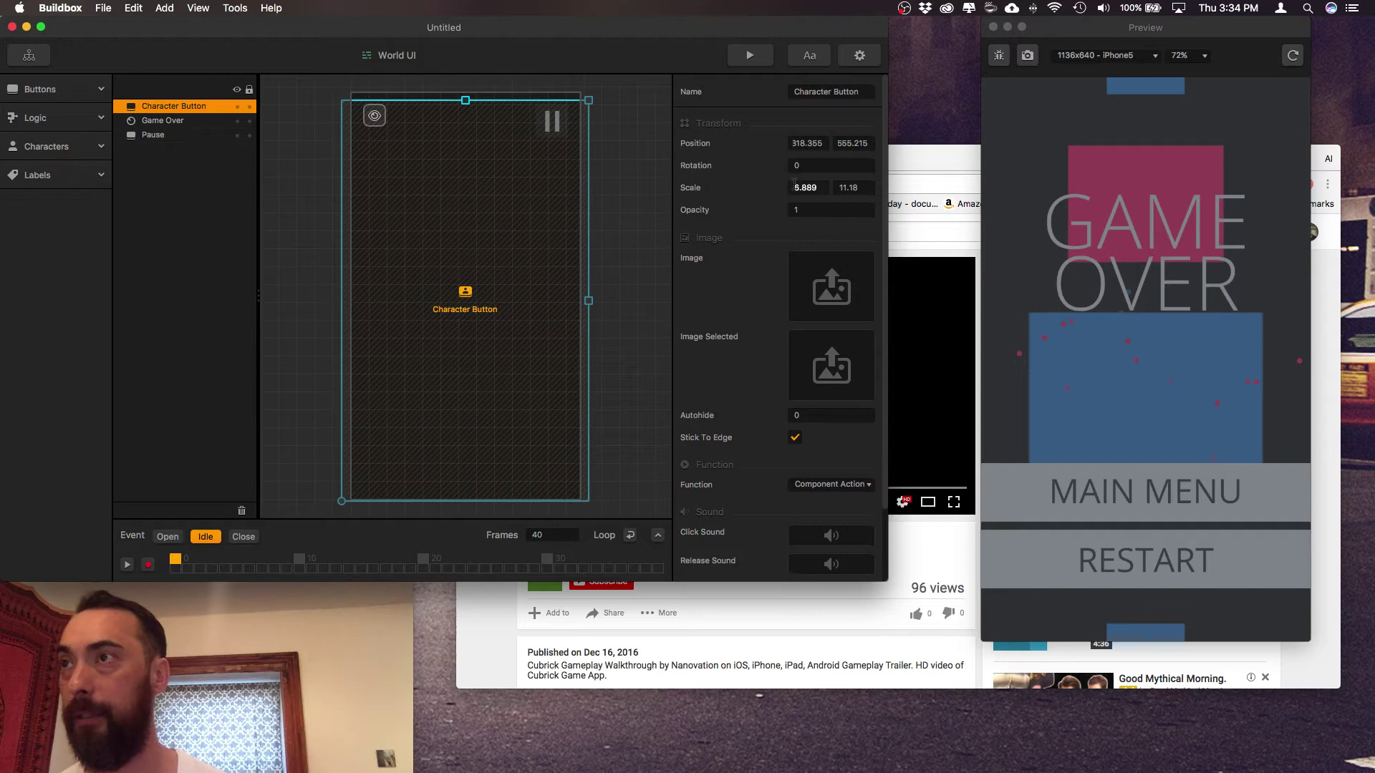
pyautogui.scroll(-3, 787, 286)
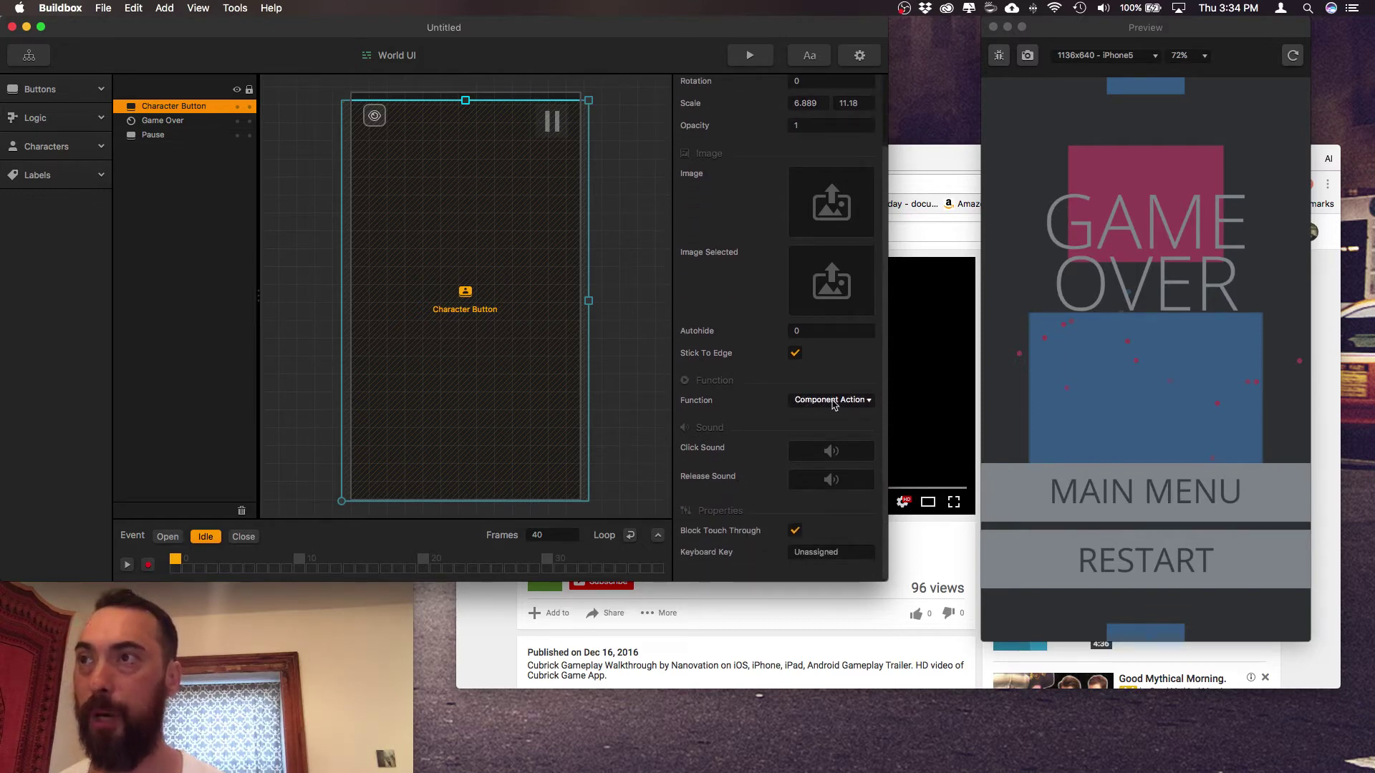
pyautogui.scroll(-2, 398, 224)
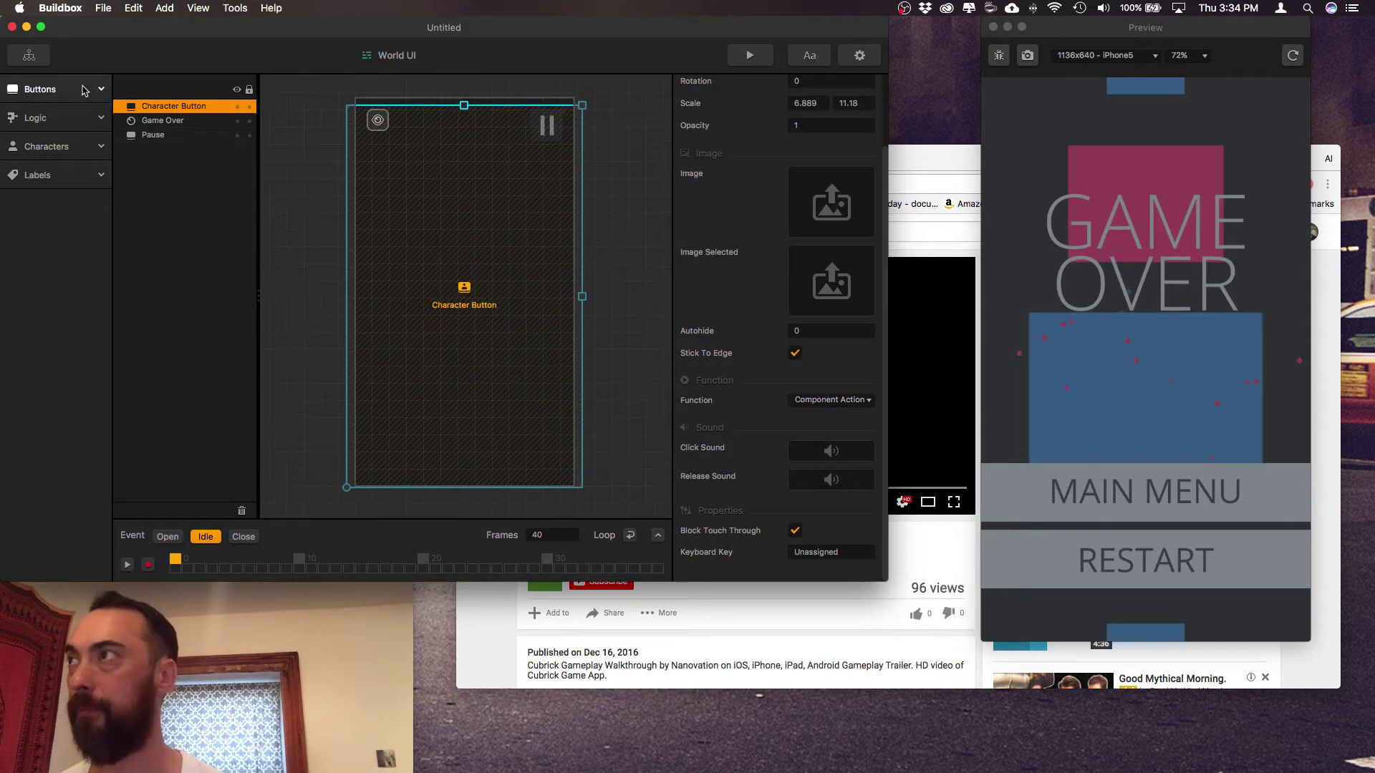
pyautogui.click(29, 55)
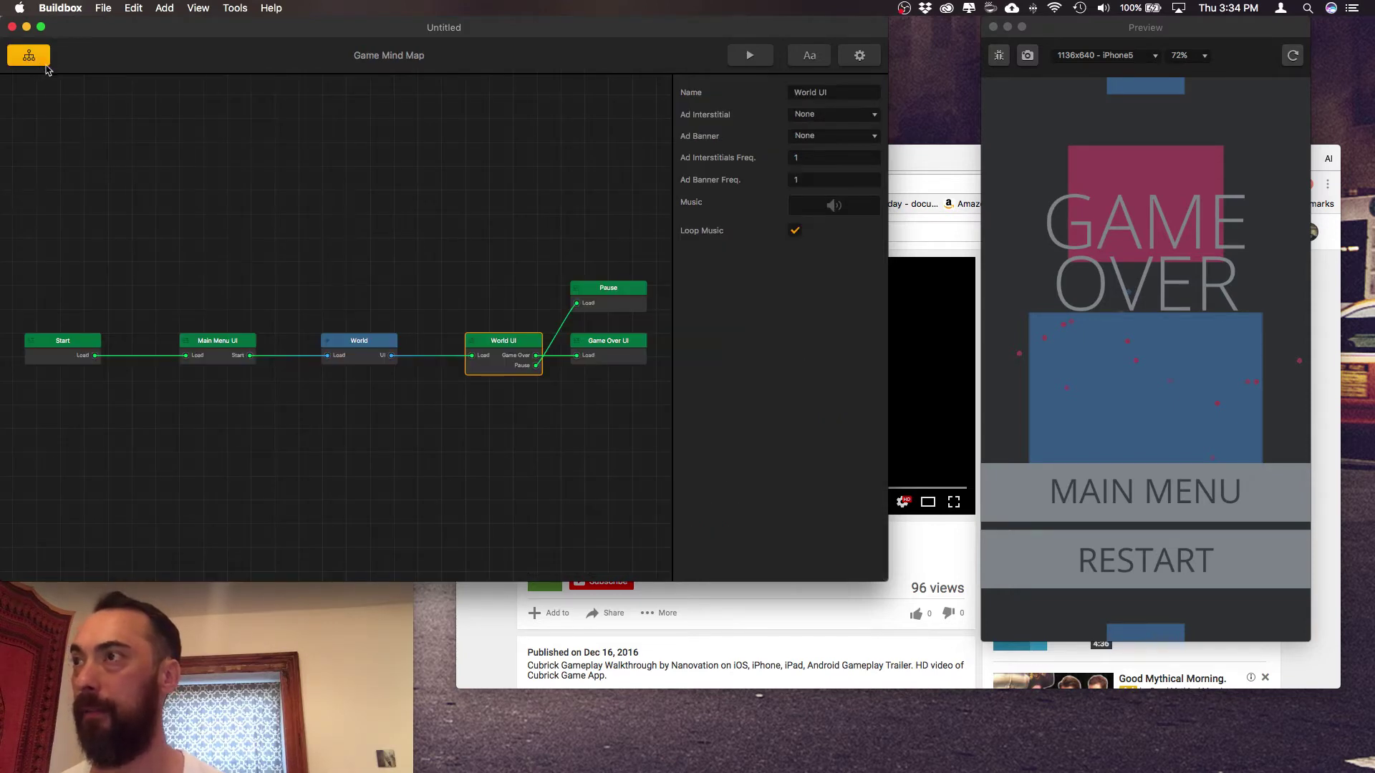
pyautogui.click(358, 348)
pyautogui.doubleClick(358, 348)
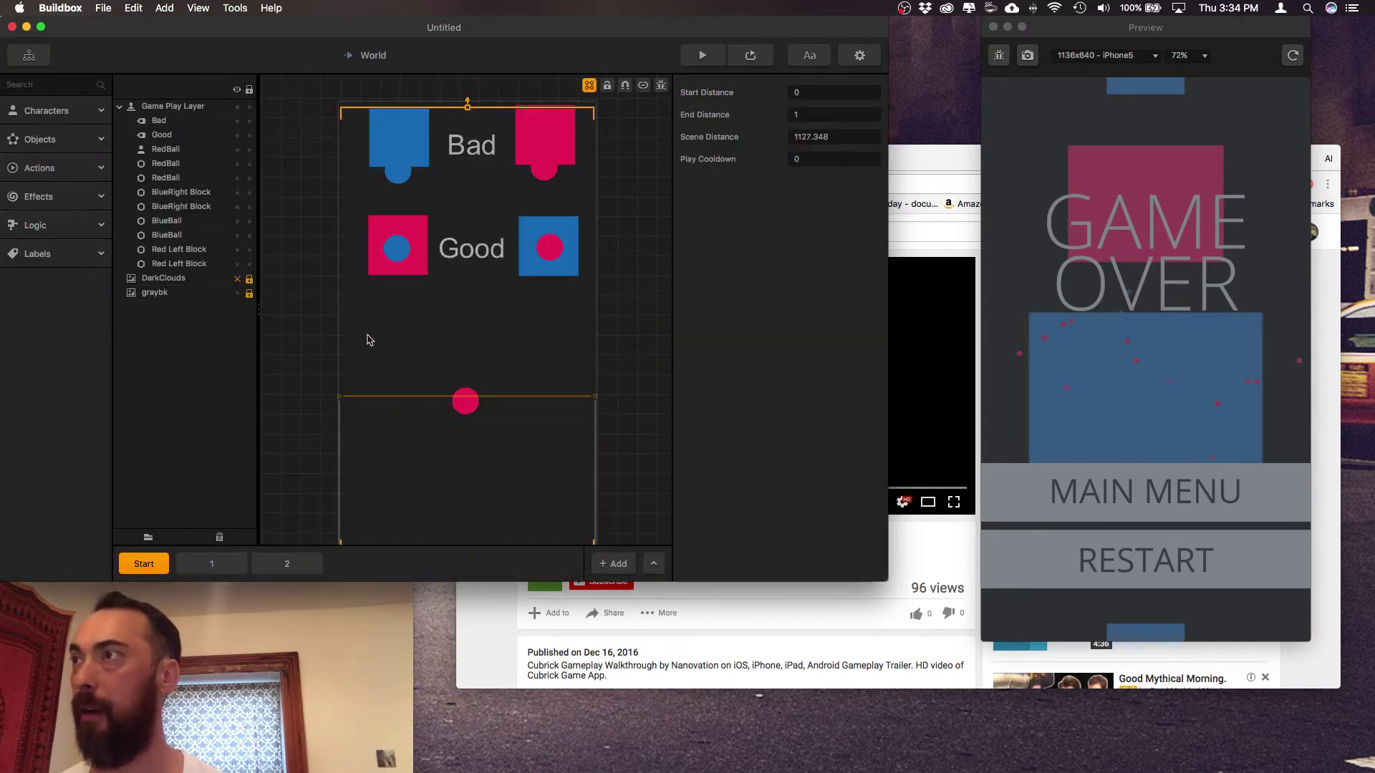
# - Inspect the BlueRight Block's collision shape, which covers only half of the block
pyautogui.click(82, 143)
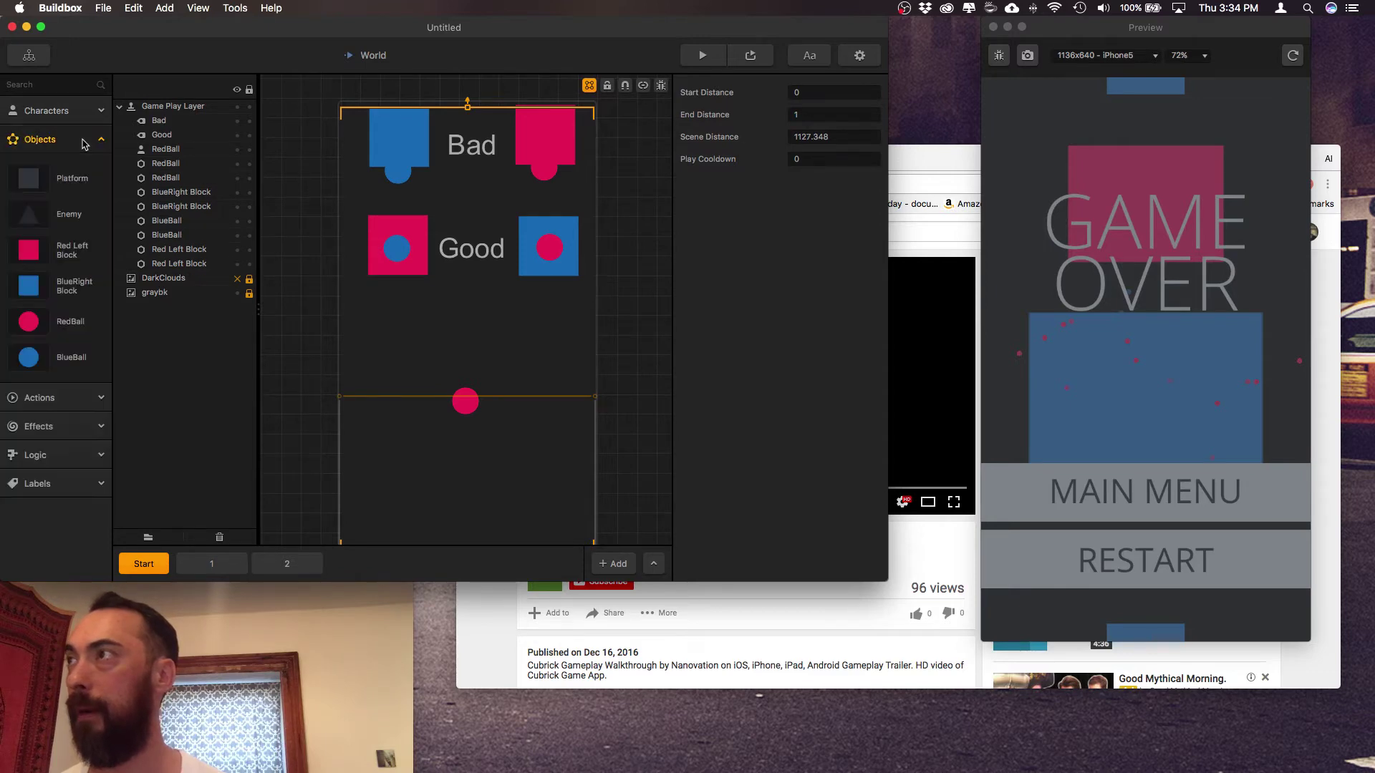
pyautogui.click(76, 250)
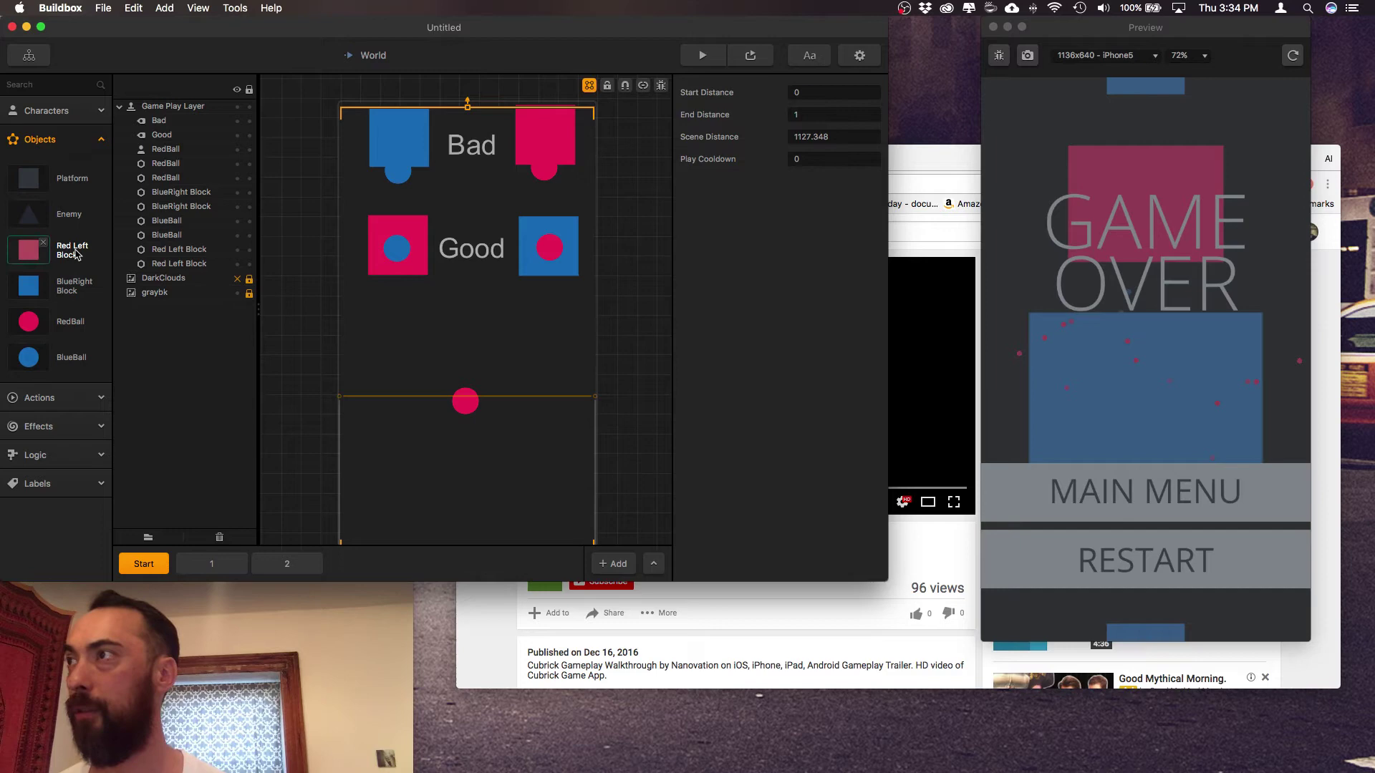
pyautogui.click(73, 289)
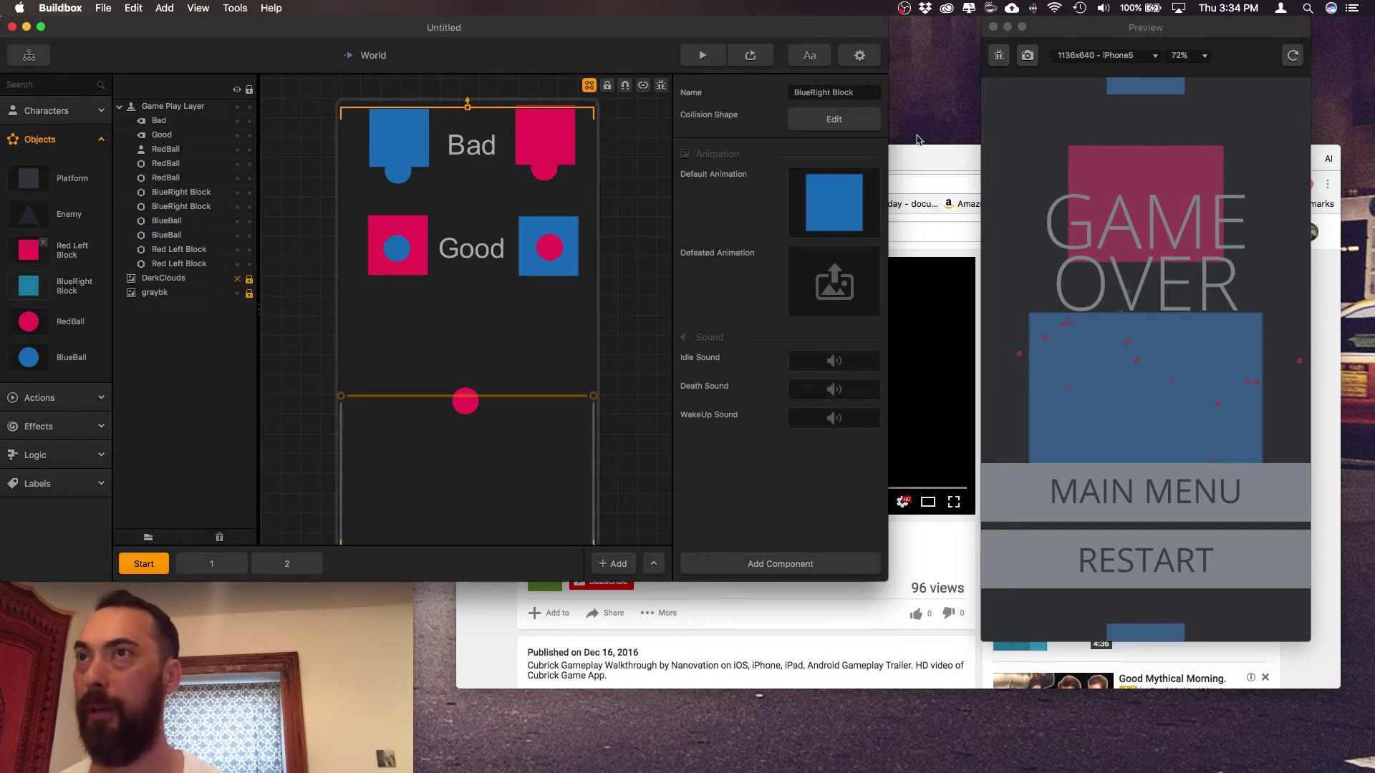
pyautogui.click(833, 119)
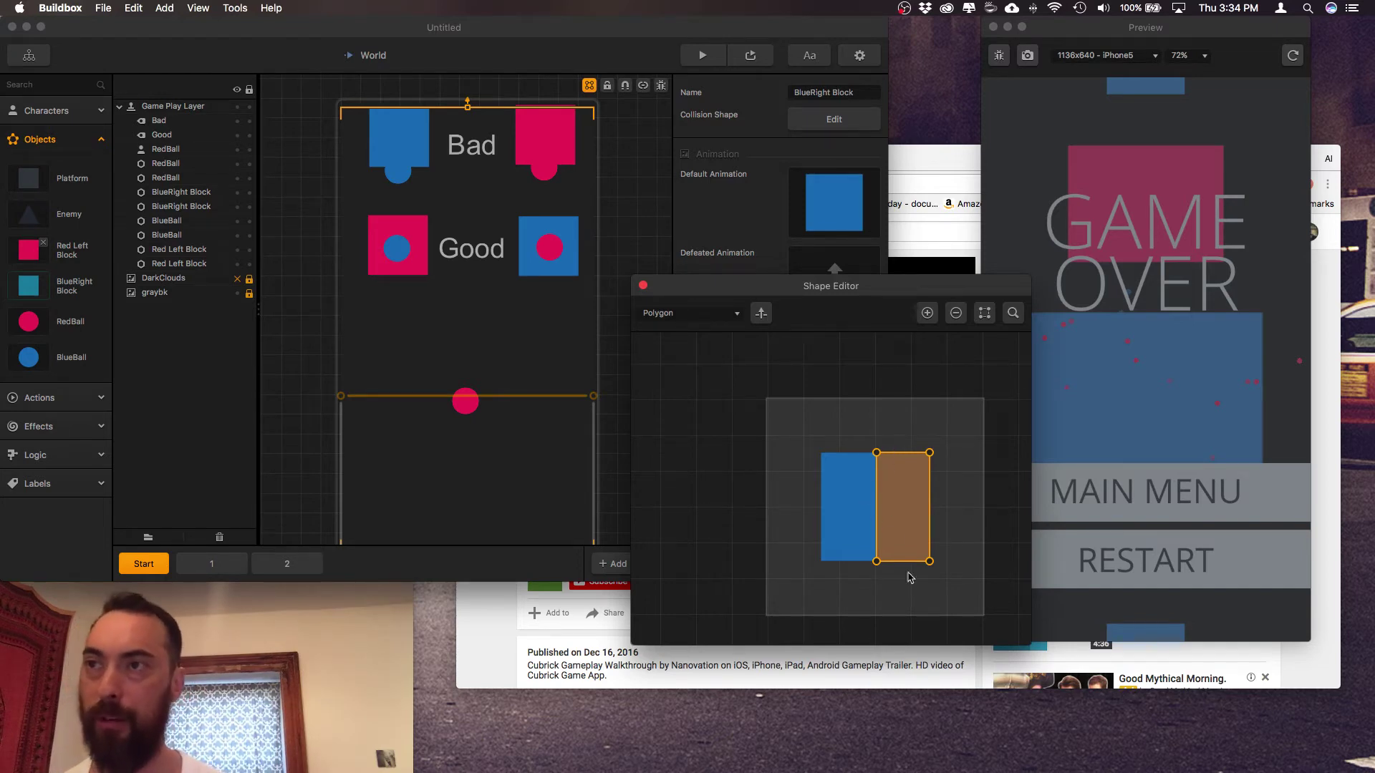
pyautogui.click(643, 286)
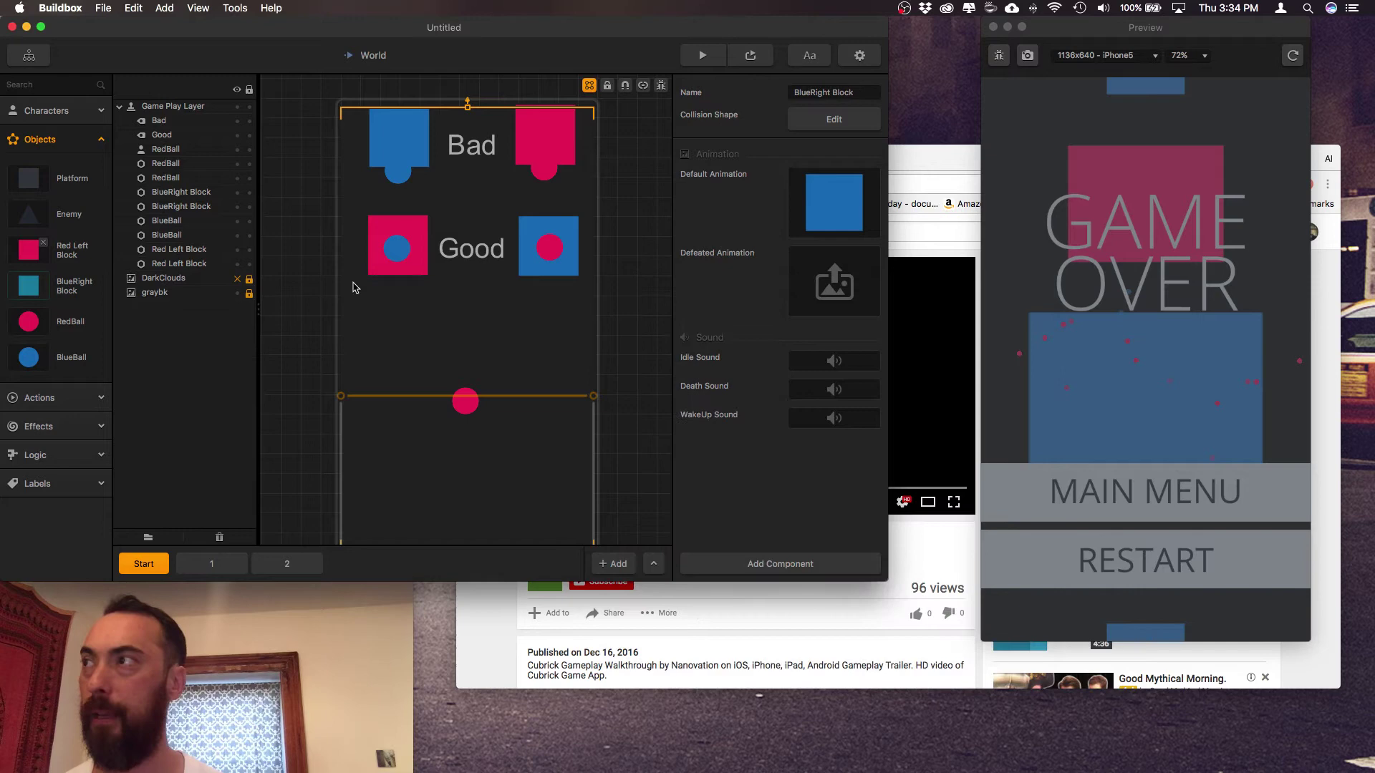
# - Inspect the Red Left Block's half-block collision shape
pyautogui.click(44, 251)
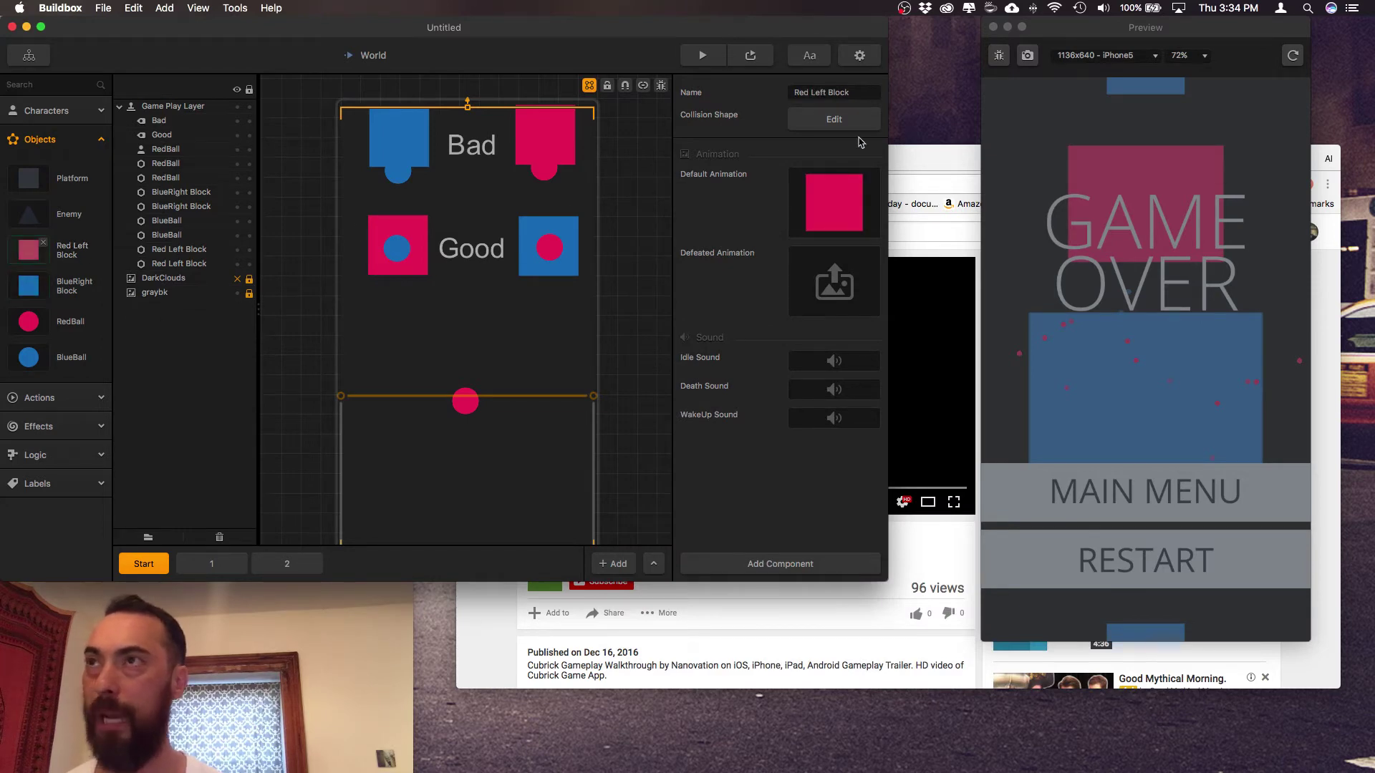
pyautogui.click(836, 120)
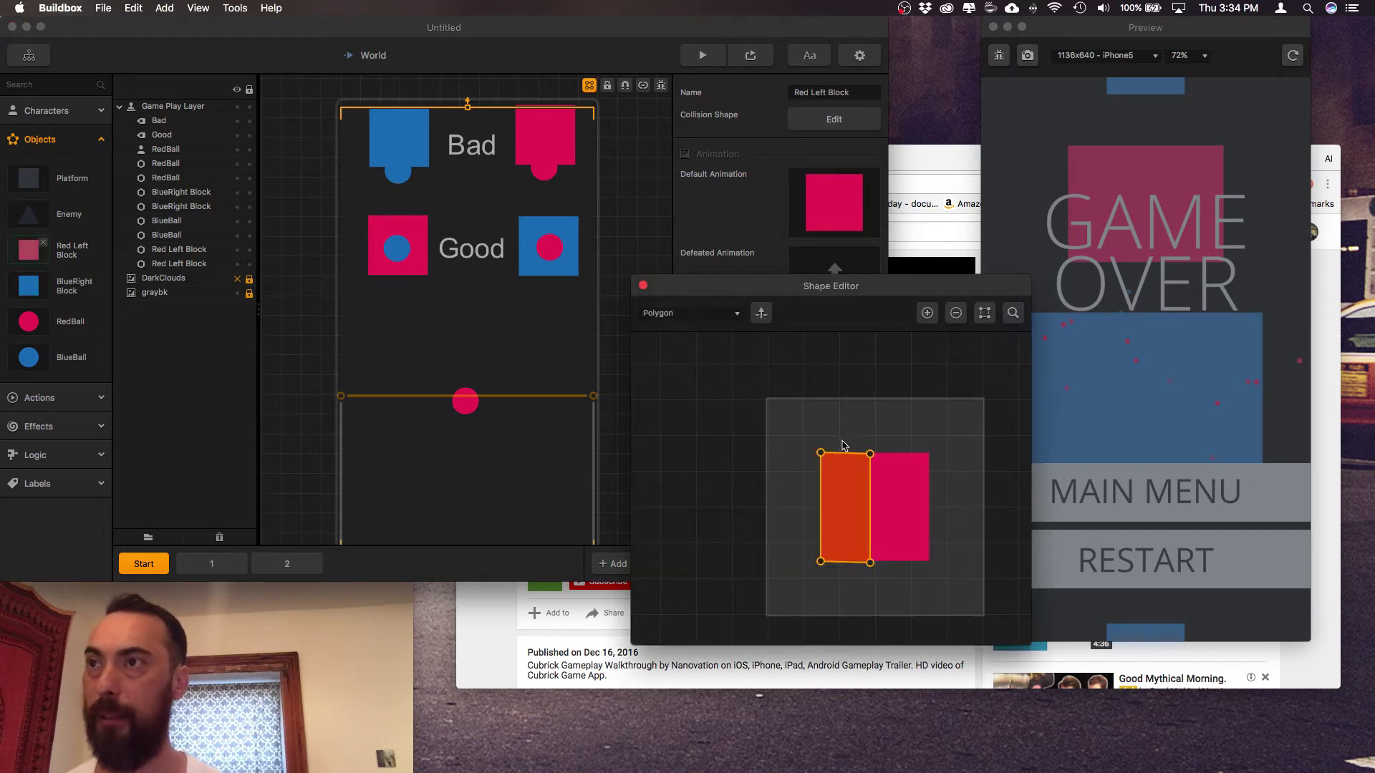
pyautogui.click(642, 285)
# - Select the RedBall character and view its small collision polygon over the ball's left side
pyautogui.click(56, 119)
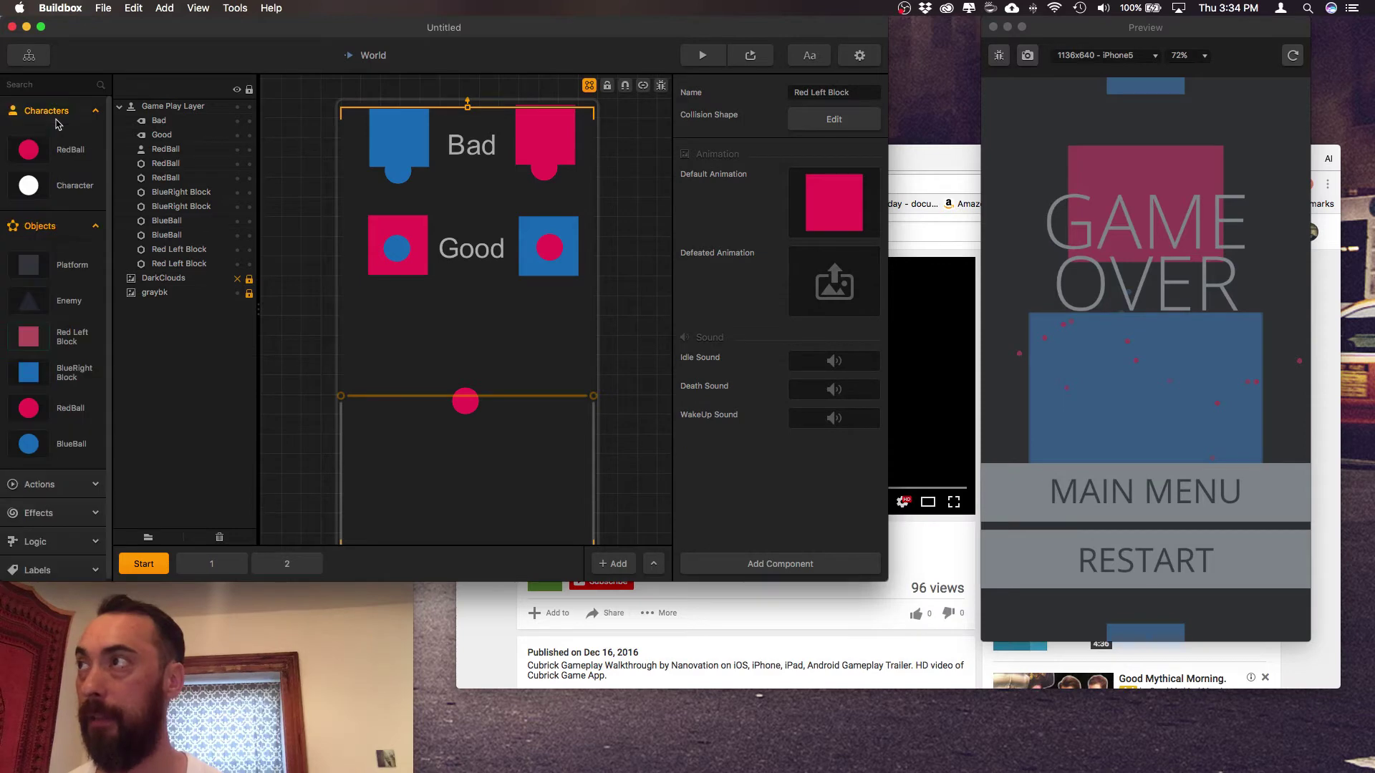
pyautogui.click(65, 160)
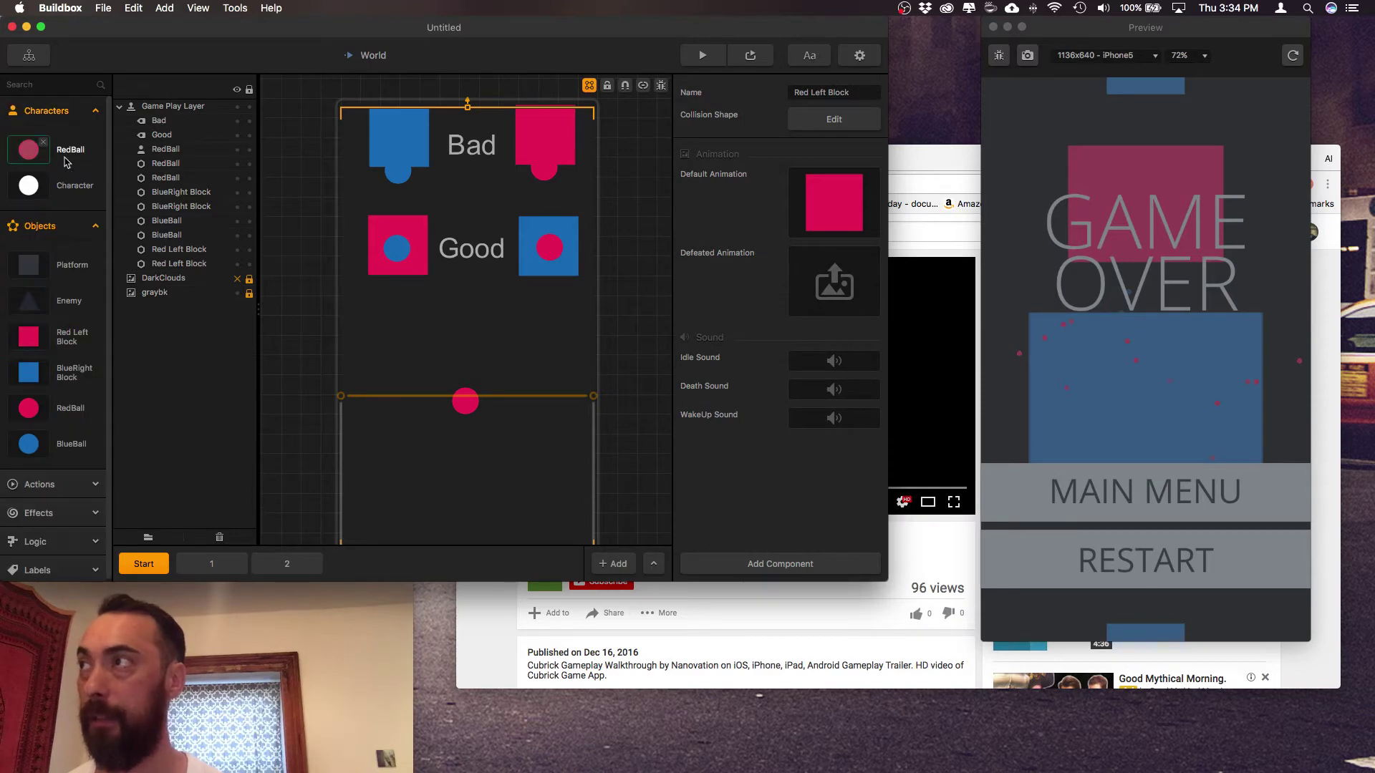
pyautogui.click(817, 124)
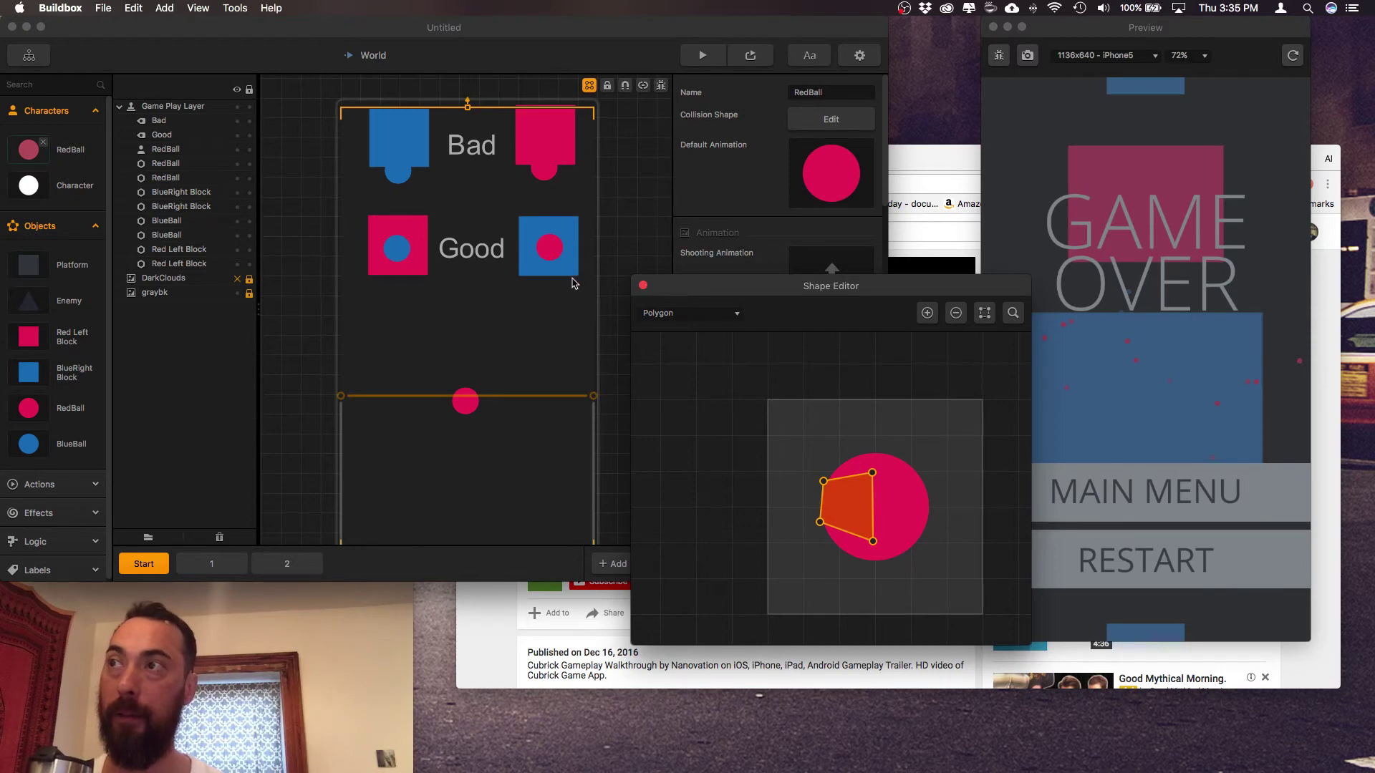
pyautogui.click(642, 286)
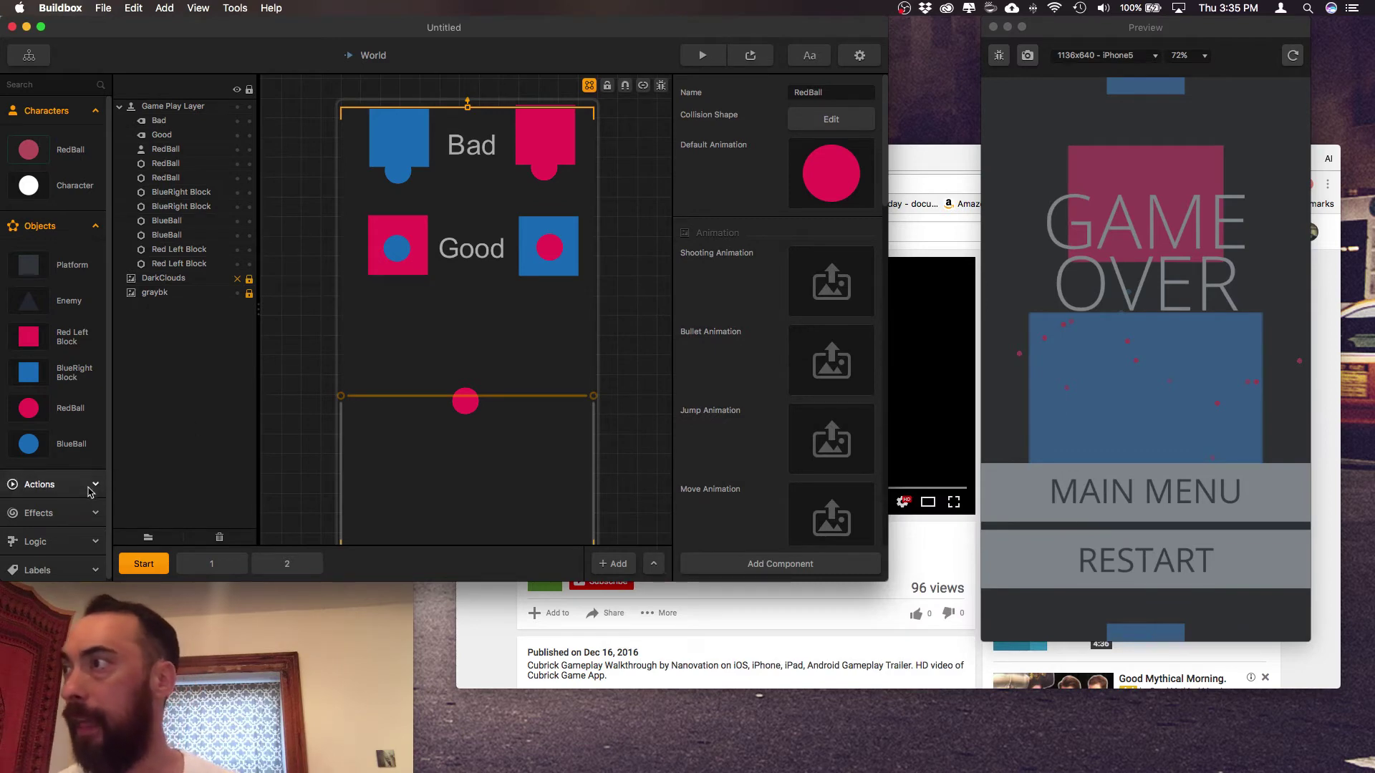
# - Change the BlueBall action's Action Type from Invincibility to None
pyautogui.click(40, 484)
pyautogui.click(72, 523)
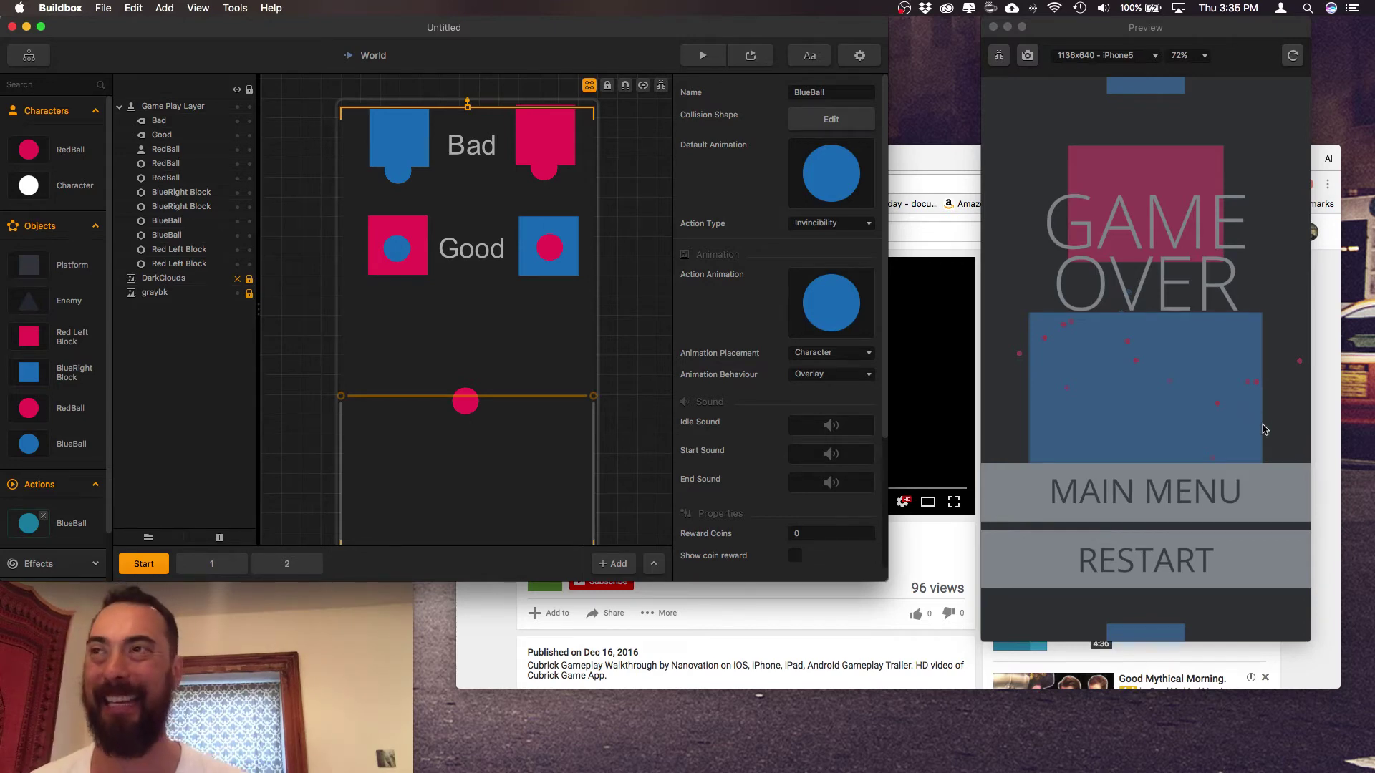
pyautogui.moveTo(867, 204)
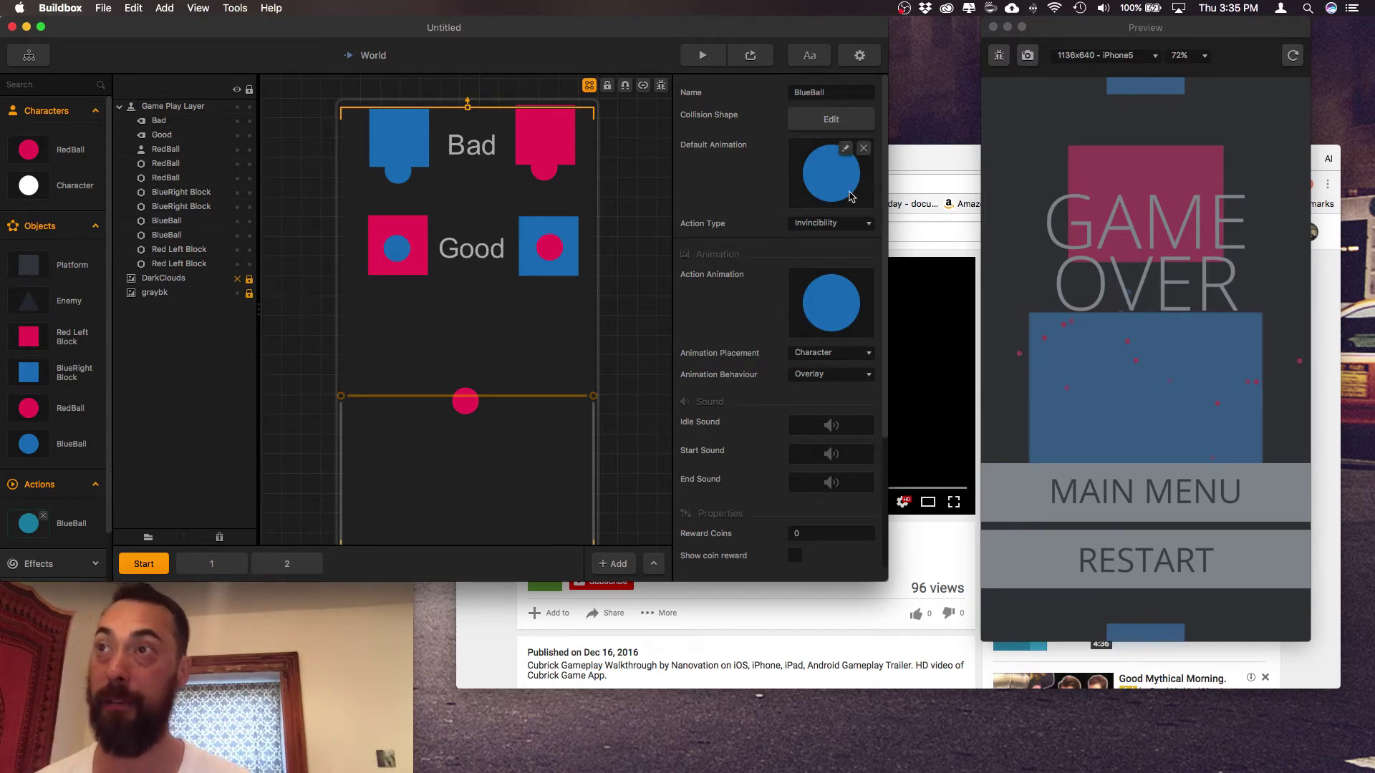
pyautogui.click(857, 223)
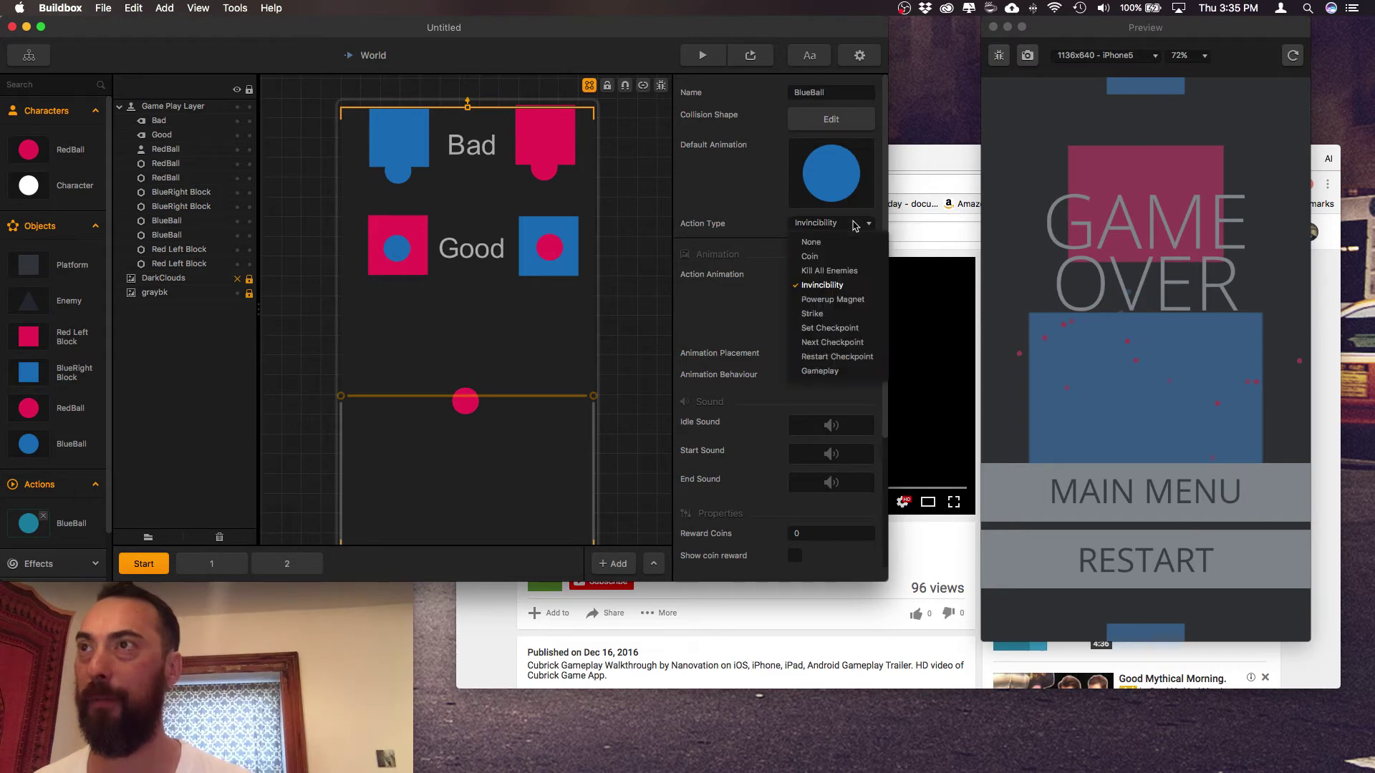
pyautogui.click(844, 247)
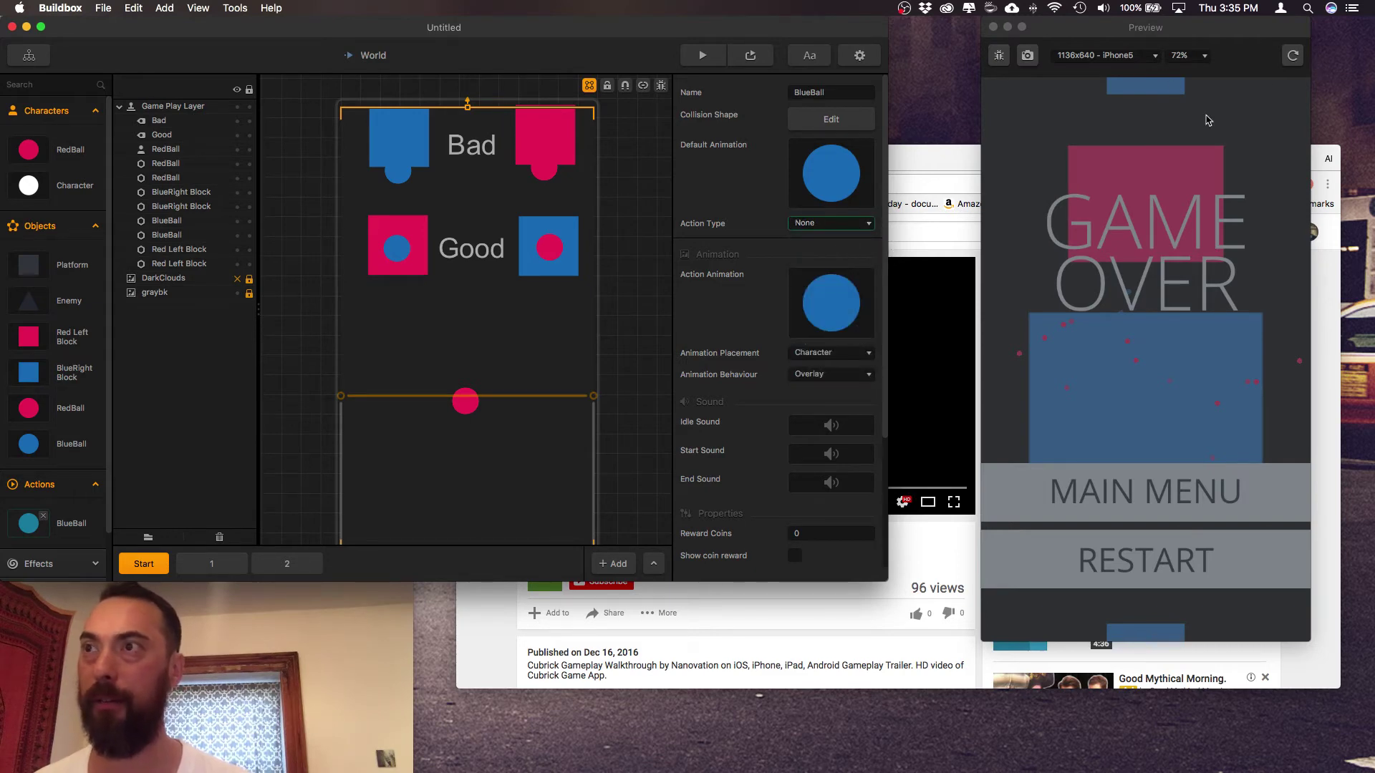
# - Refresh the preview and play, tapping to swap red and blue and restarting after Game Over
pyautogui.click(1292, 55)
pyautogui.click(1194, 499)
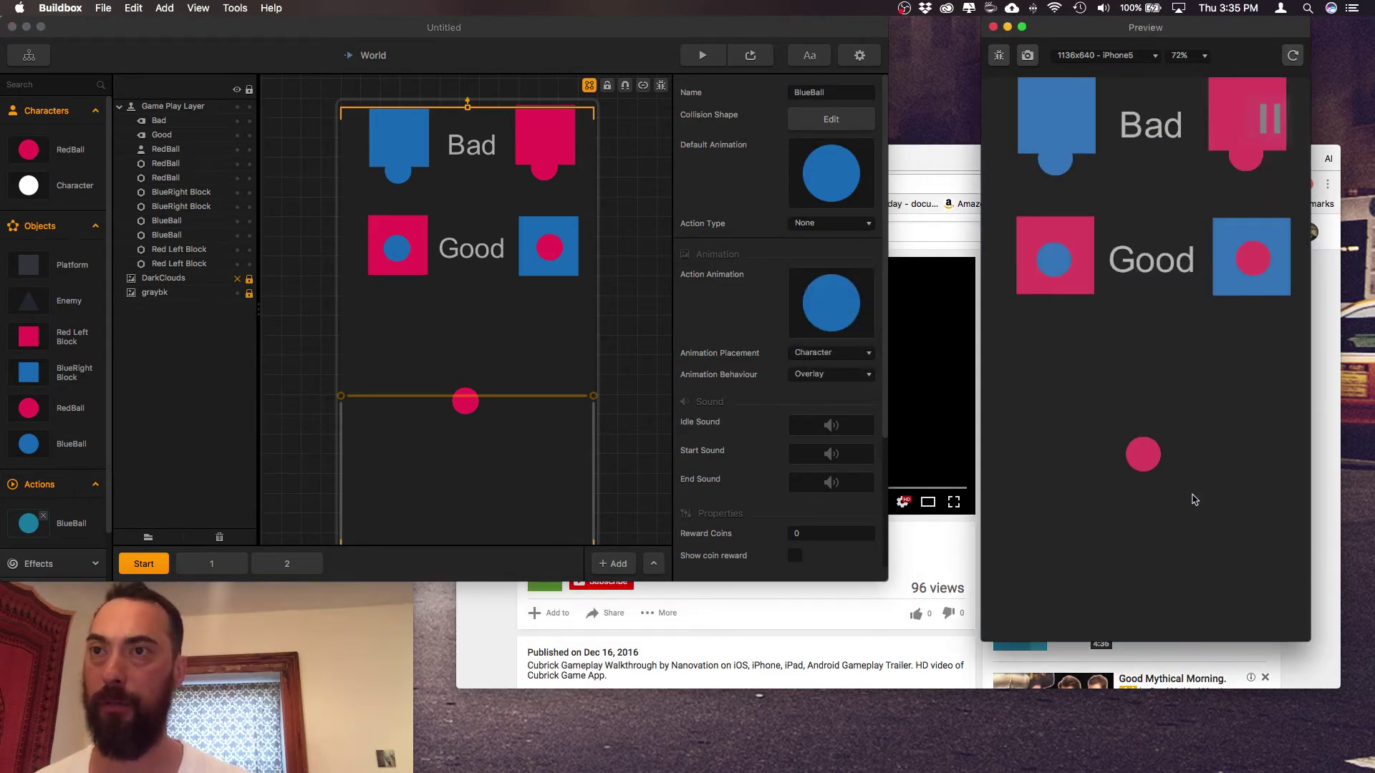
pyautogui.click(1177, 523)
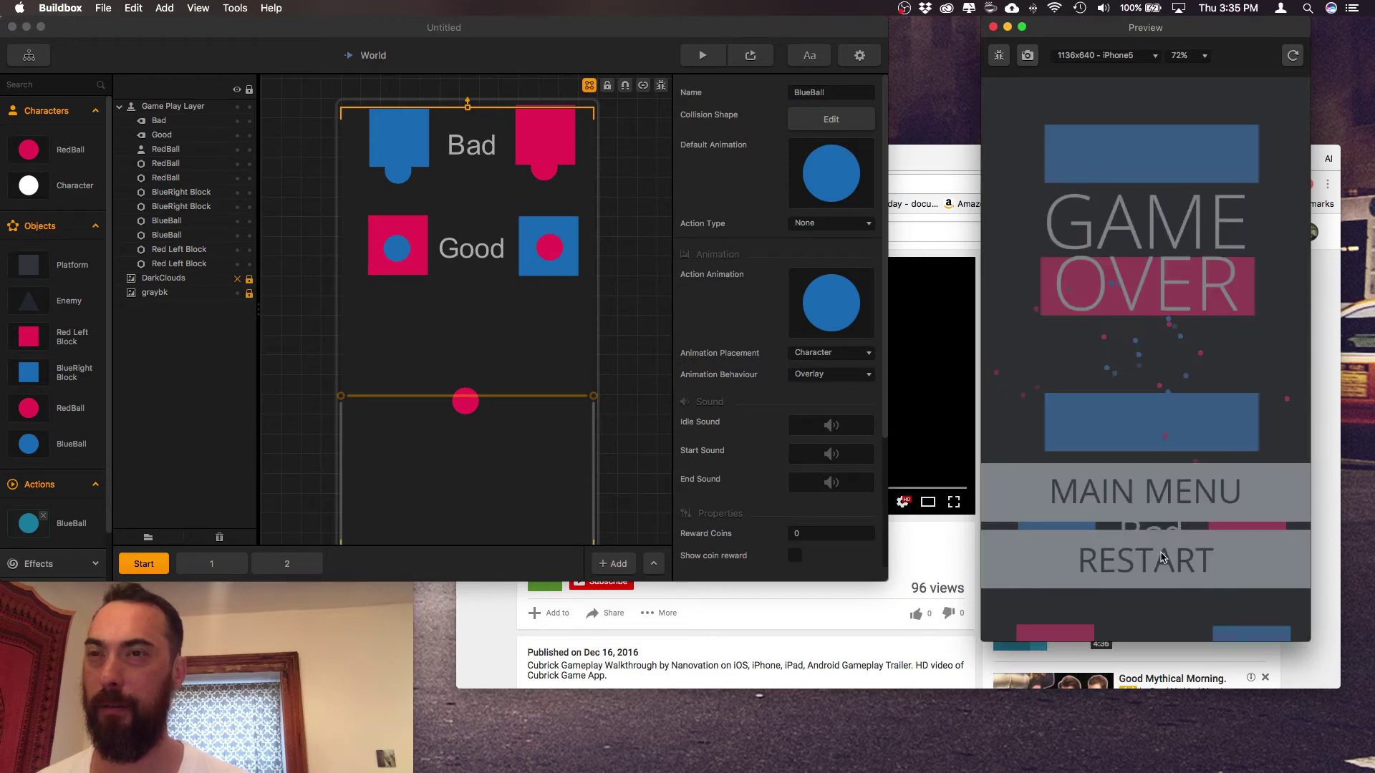
pyautogui.click(1162, 558)
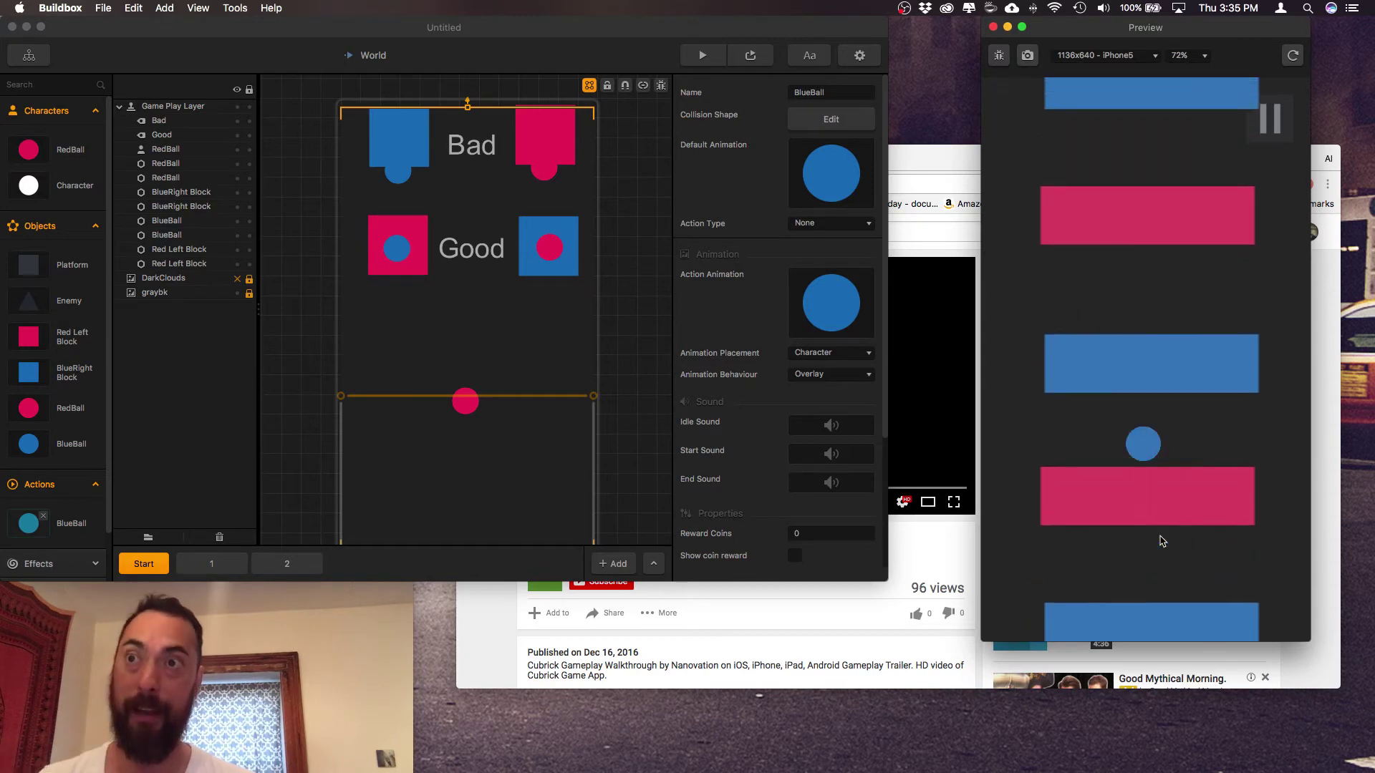
pyautogui.click(1161, 540)
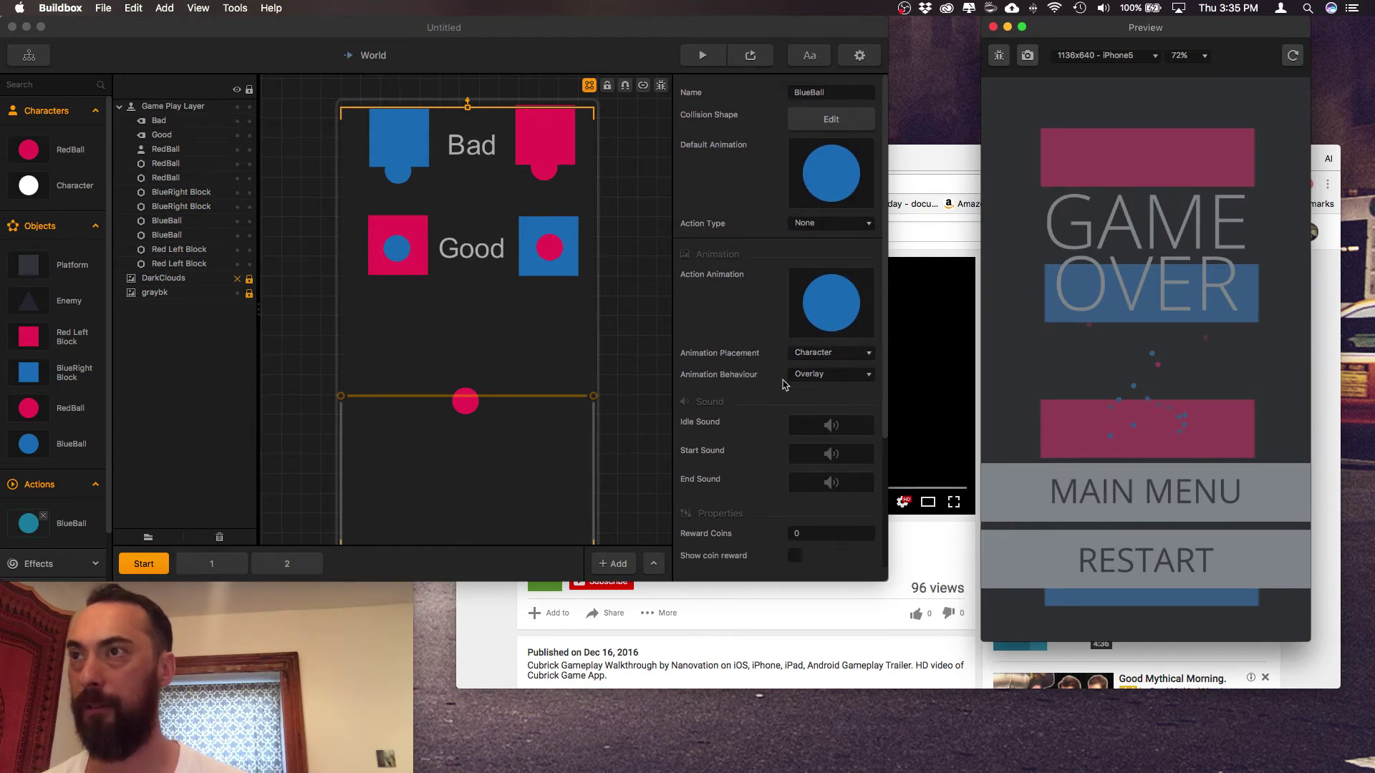
# - Scroll through the BlueBall action's properties and view its collision shape
pyautogui.moveTo(814, 300)
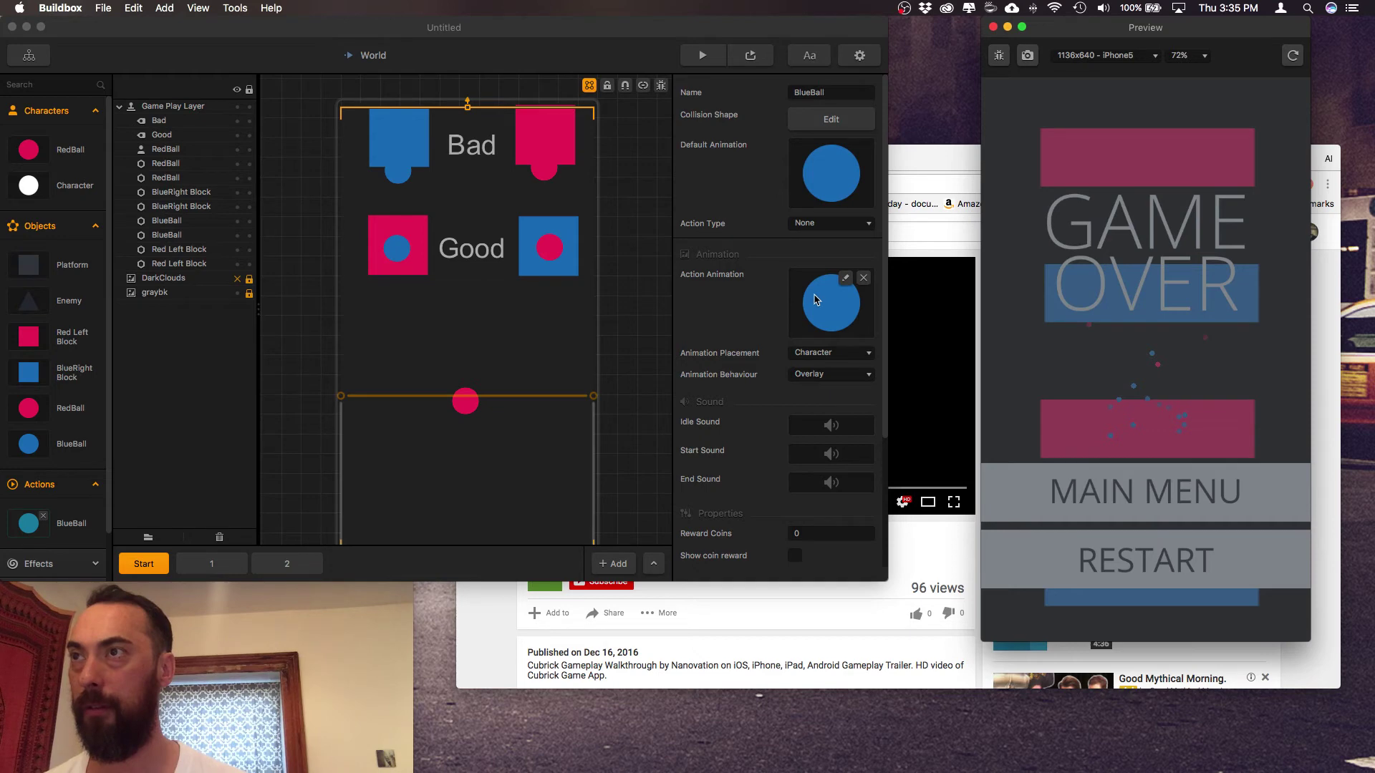
pyautogui.scroll(-3, 820, 323)
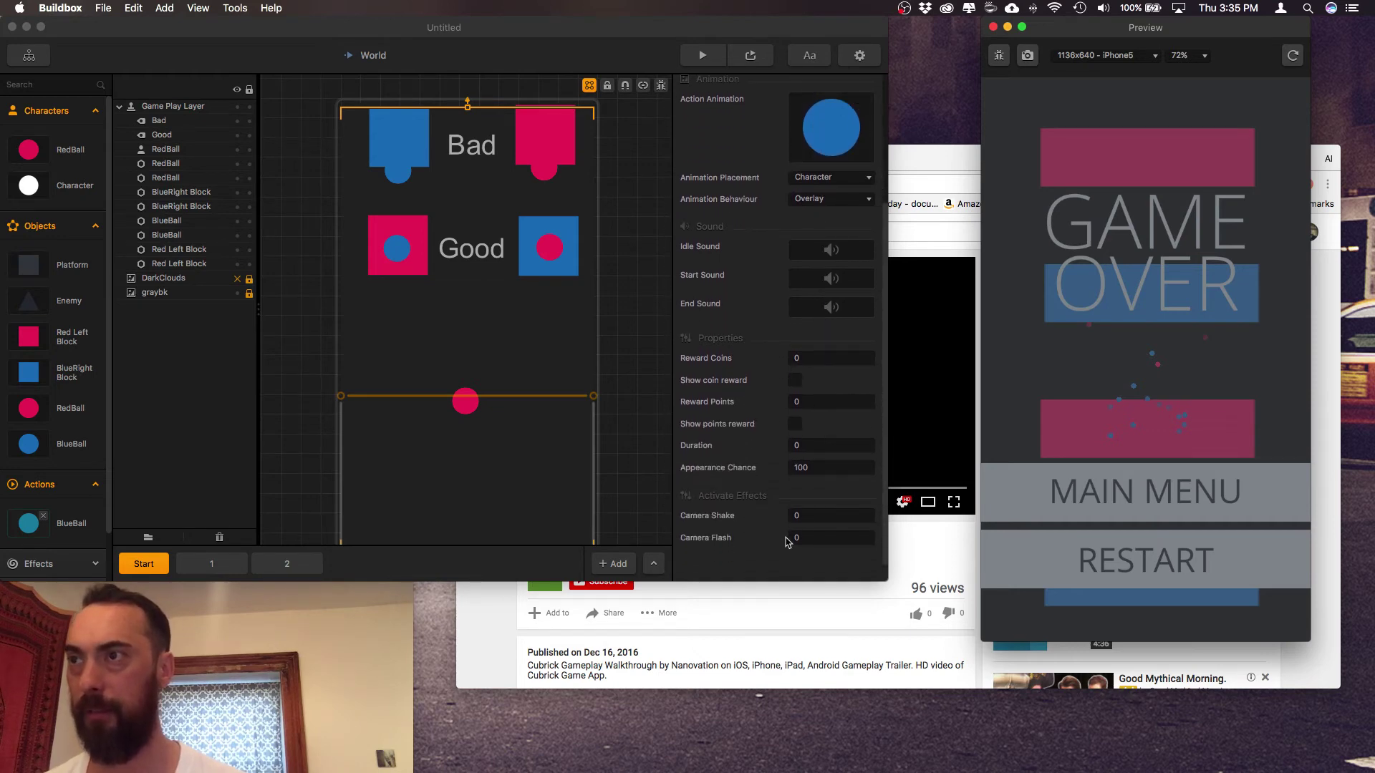
pyautogui.scroll(5, 787, 390)
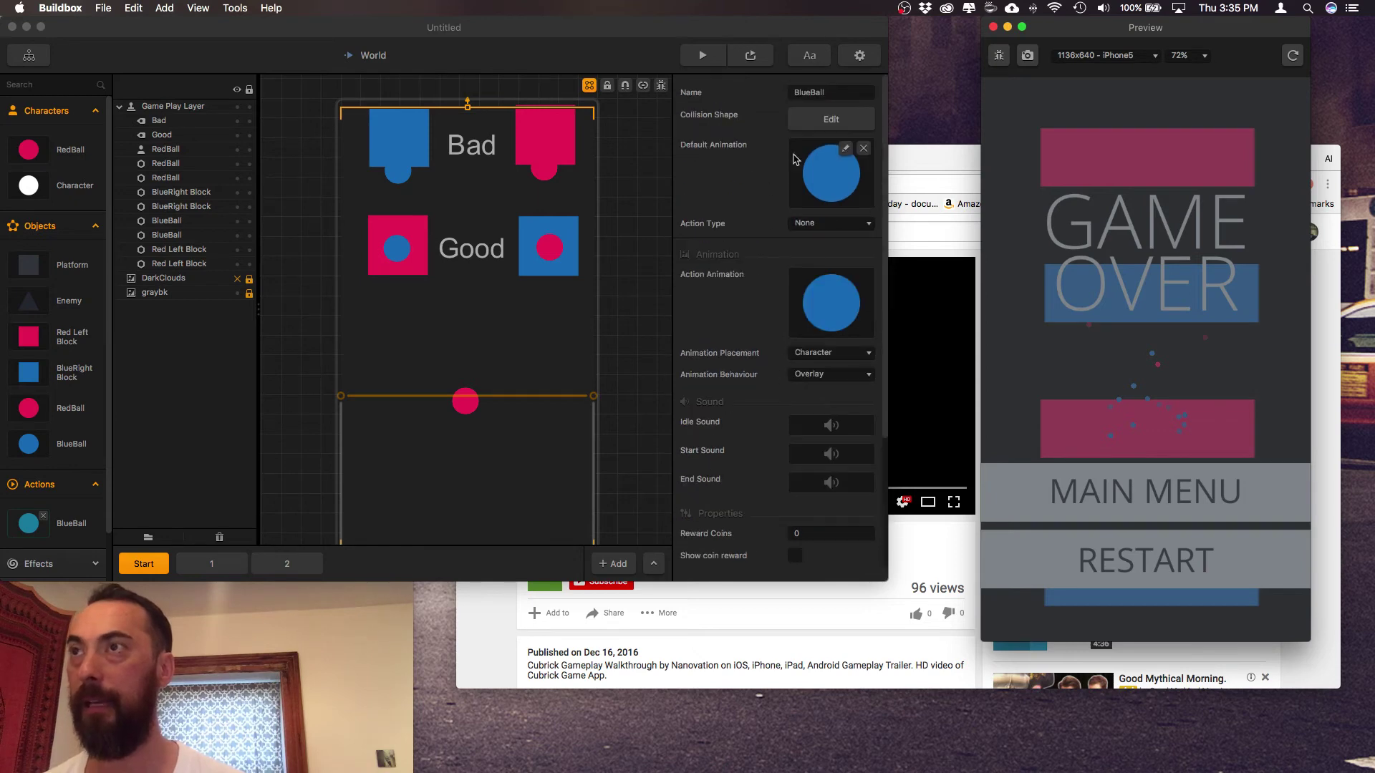
pyautogui.click(831, 120)
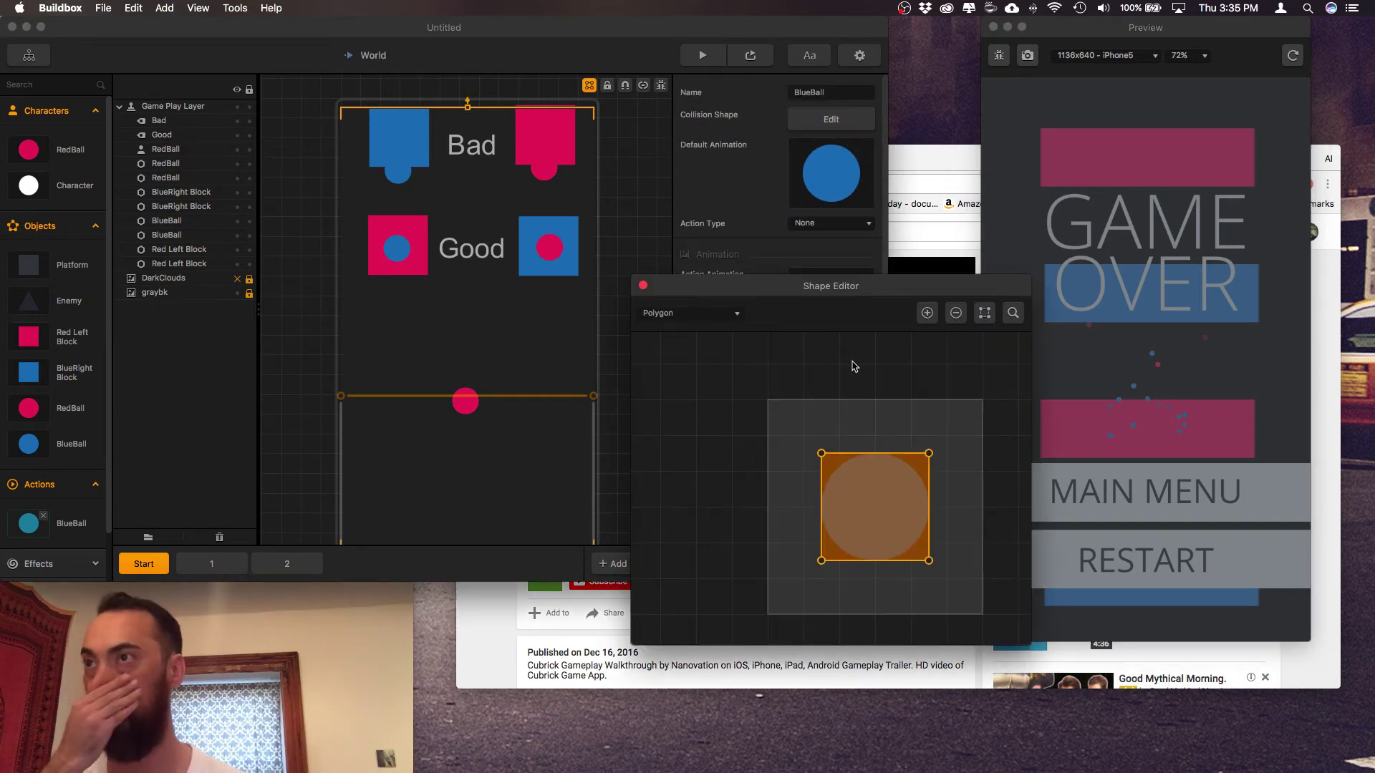
pyautogui.click(642, 286)
# - Open and close the BlueBall action's animation editor, then recheck its collision shape
pyautogui.moveTo(845, 285)
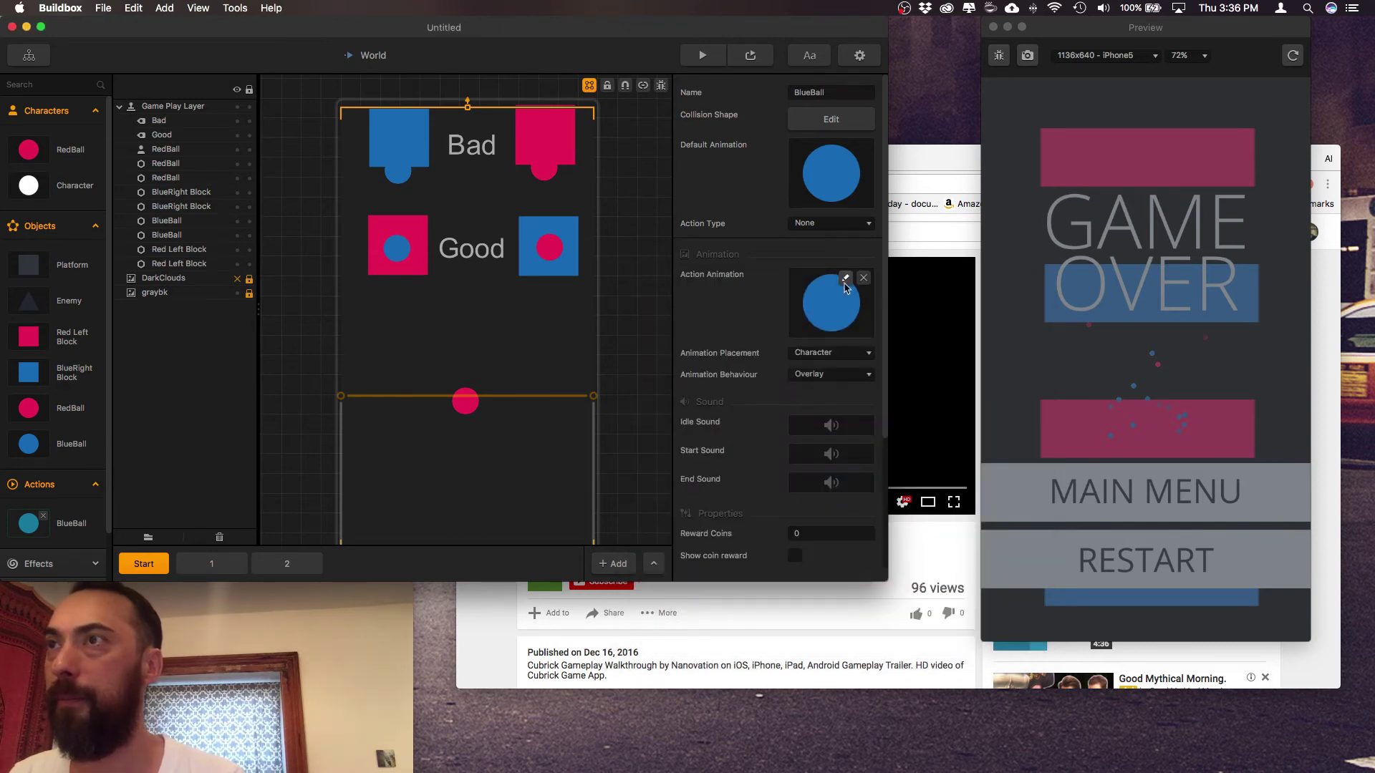
pyautogui.click(845, 280)
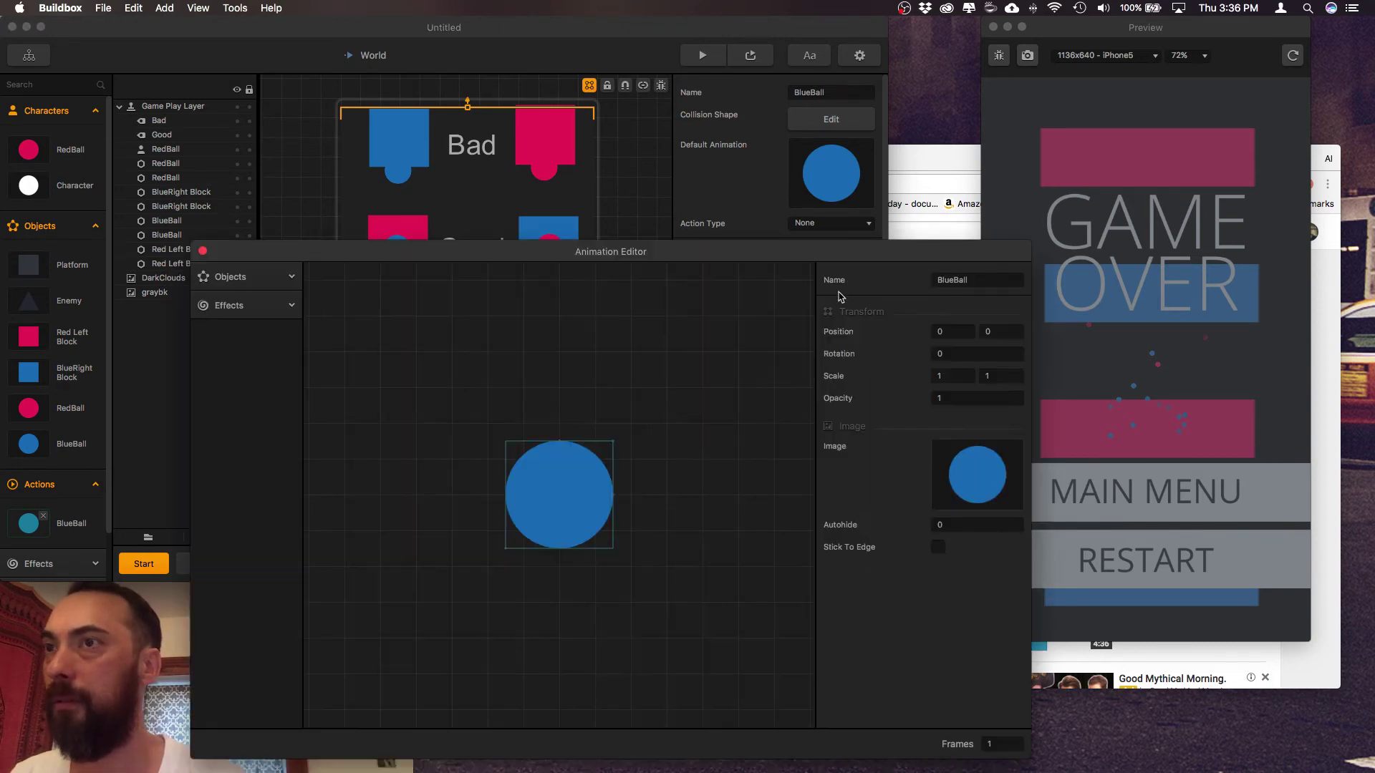
pyautogui.click(202, 251)
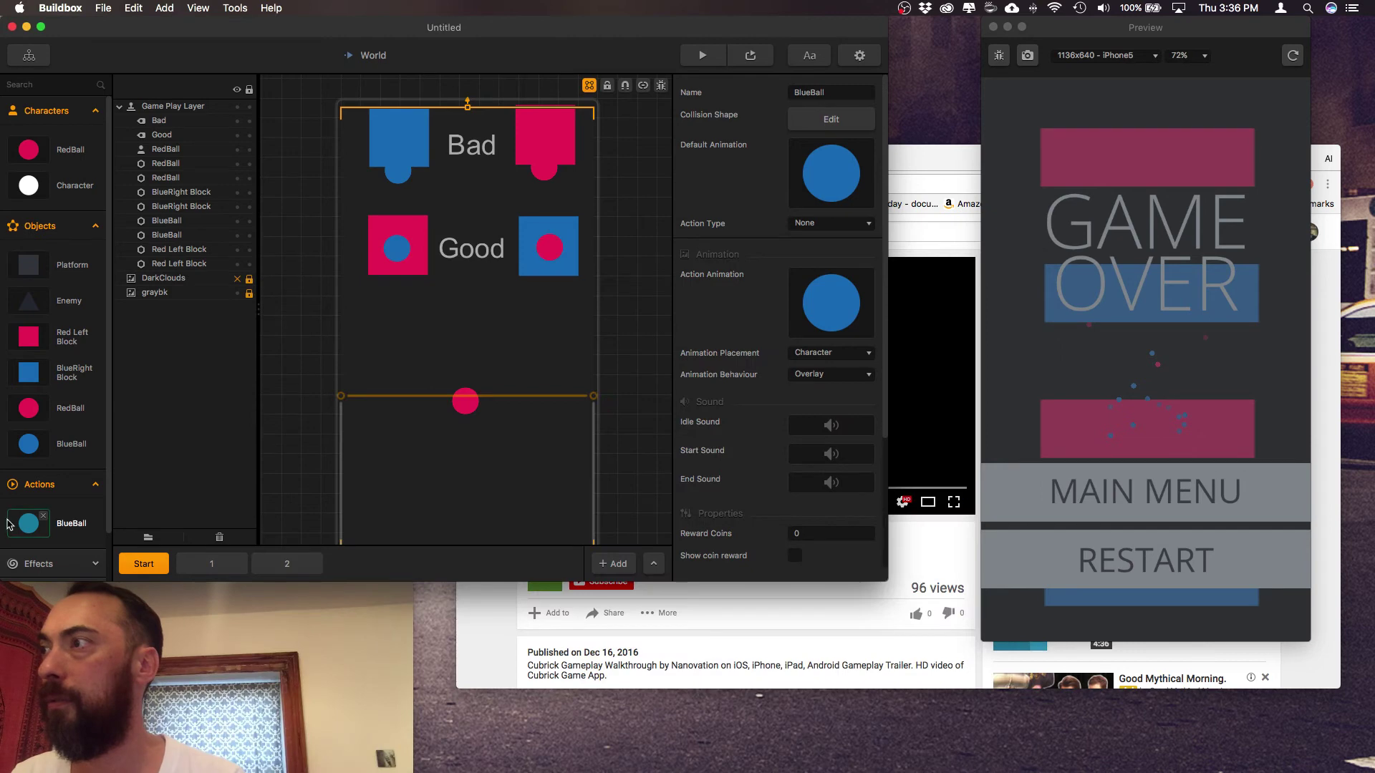
pyautogui.click(72, 527)
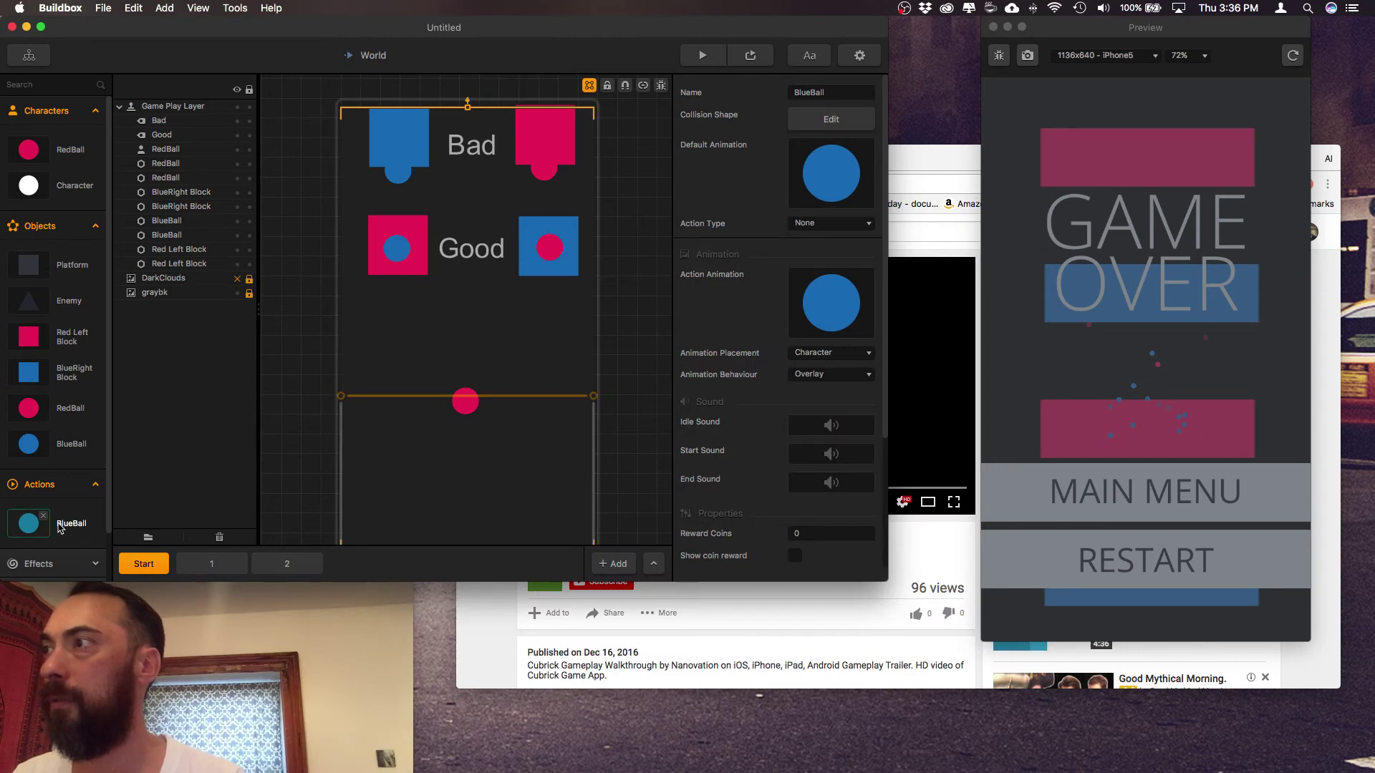
pyautogui.click(830, 120)
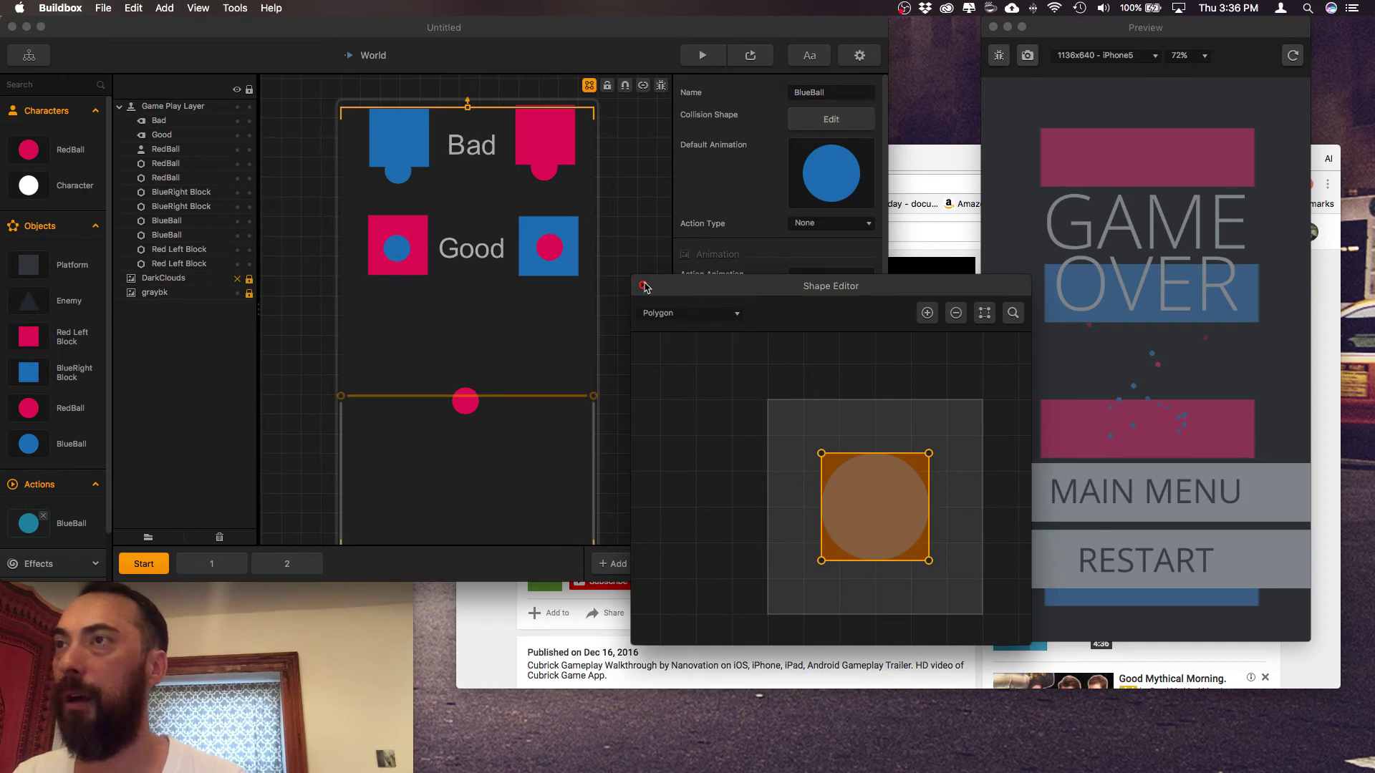
pyautogui.click(642, 286)
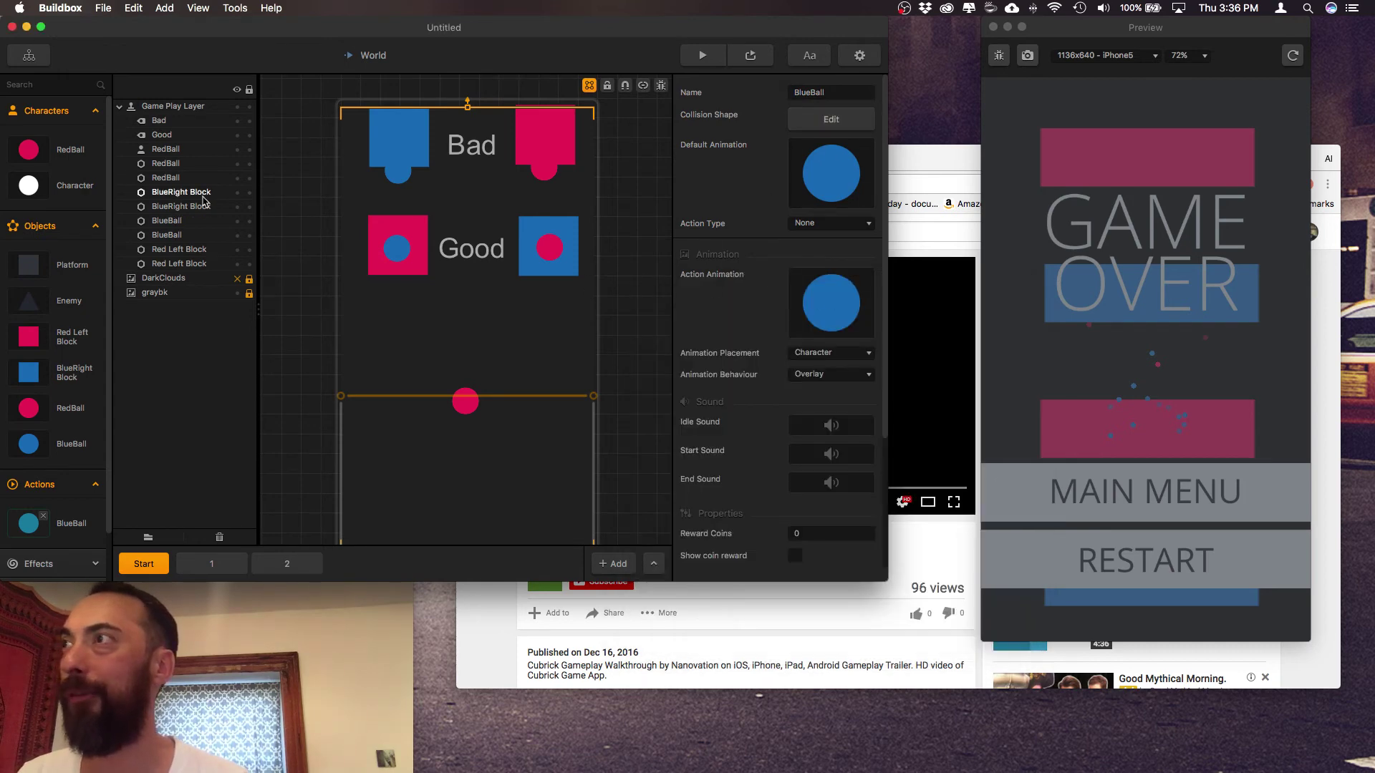
# - Reselect the BlueBall action and confirm its collision shape is a square covering the whole ball
pyautogui.click(28, 150)
pyautogui.scroll(-5, 813, 353)
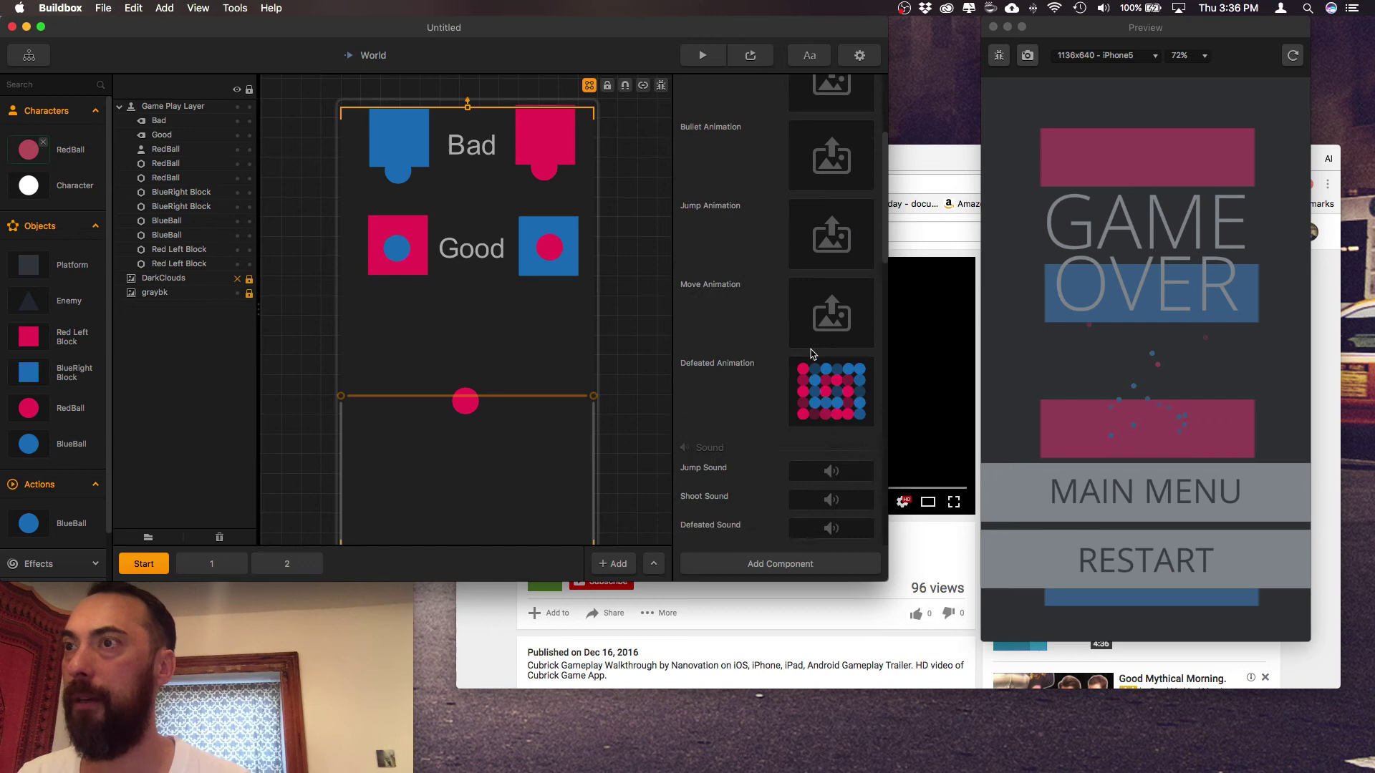
pyautogui.scroll(-10, 813, 353)
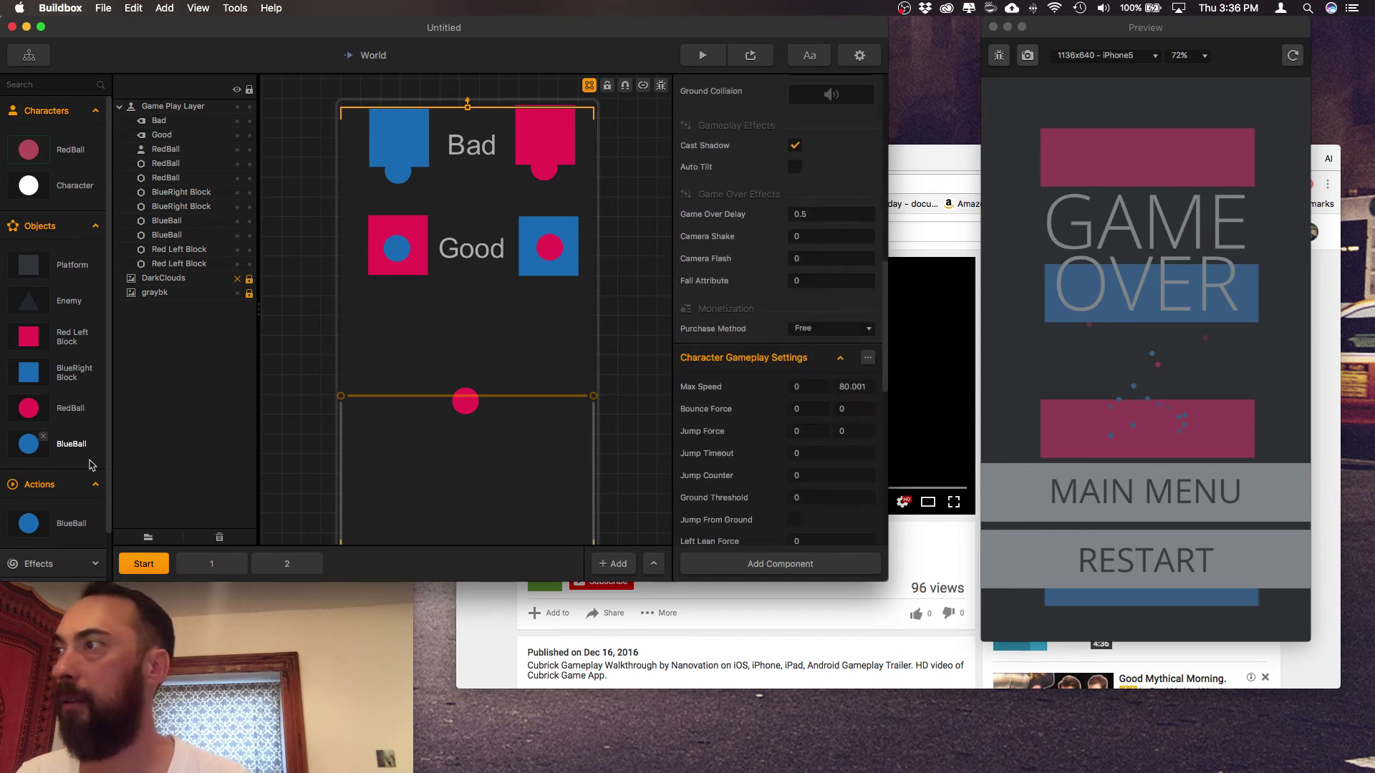
pyautogui.scroll(-3, 91, 464)
pyautogui.click(57, 472)
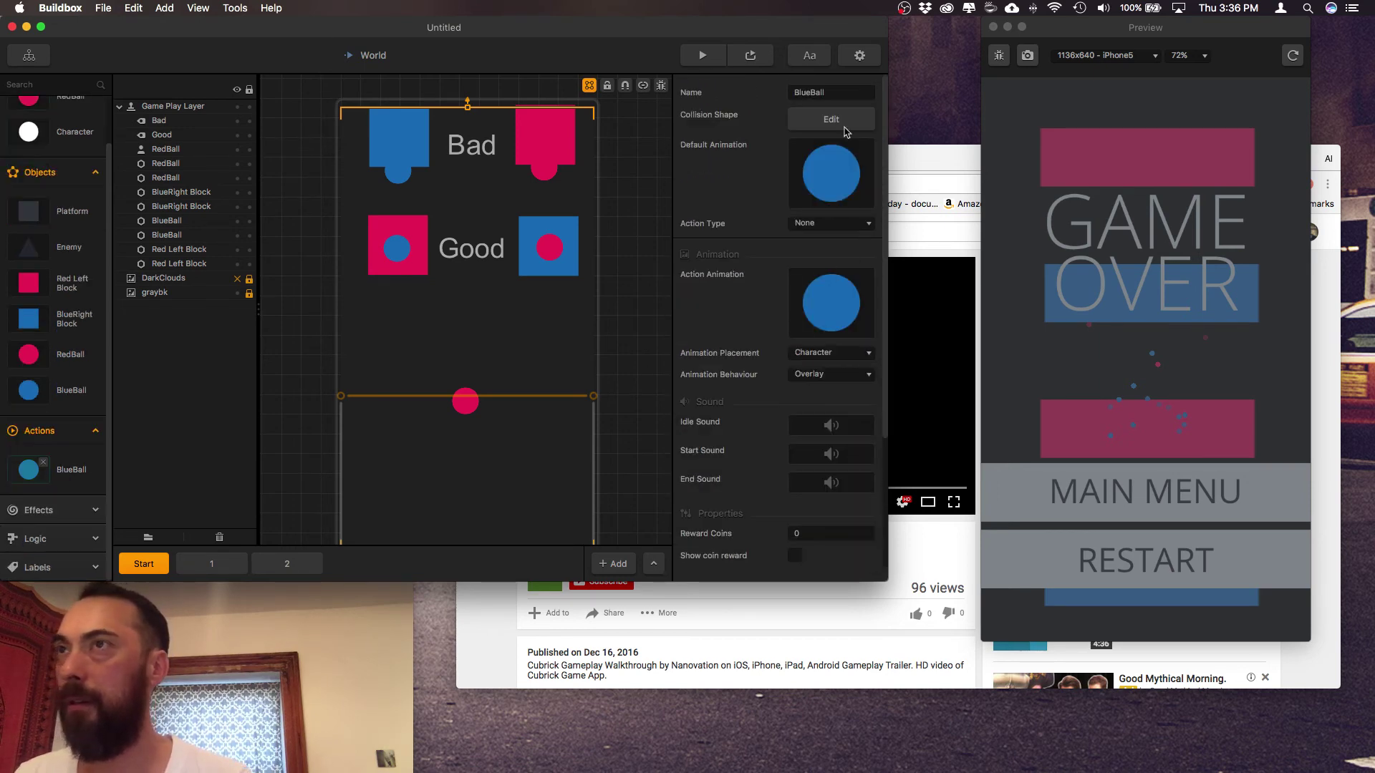
pyautogui.click(841, 120)
pyautogui.click(643, 285)
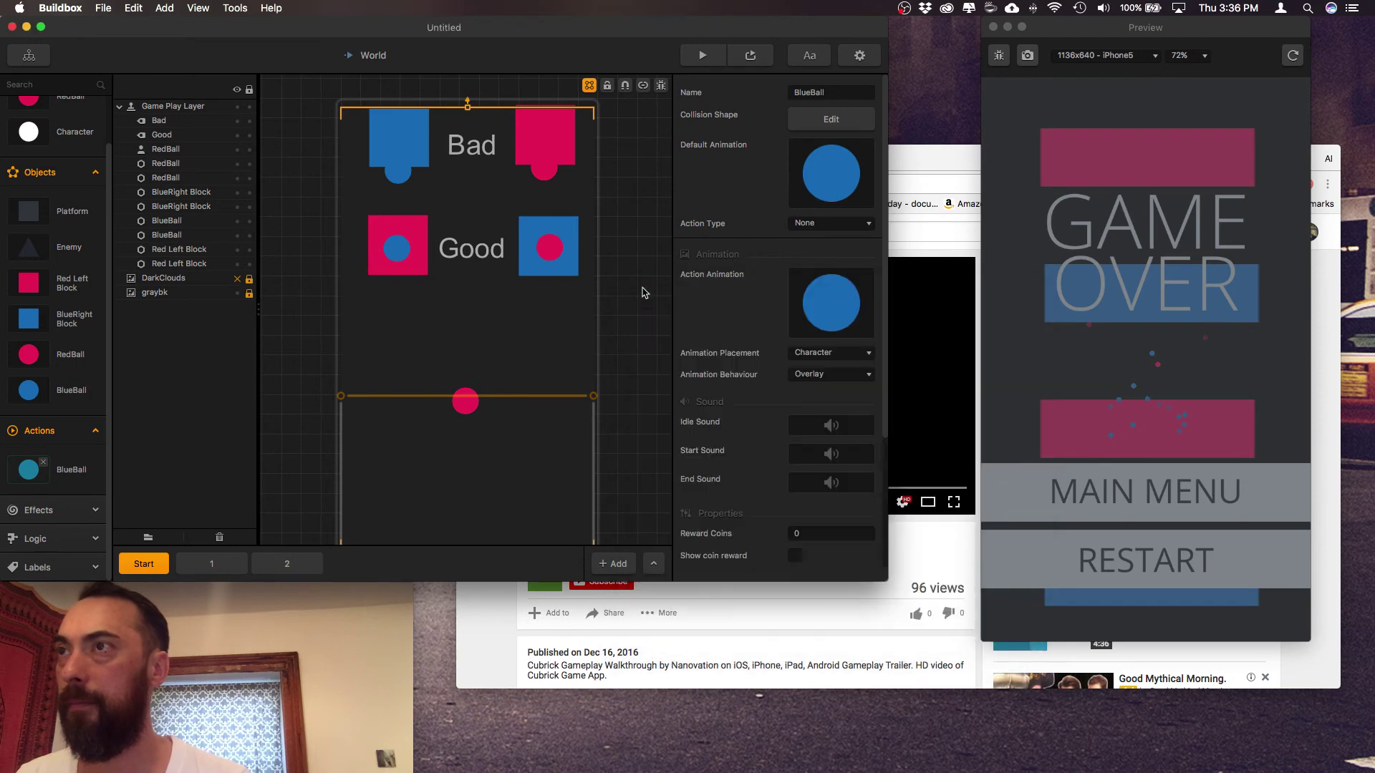
# - Restart the game preview, start it, then close the preview
pyautogui.click(1291, 56)
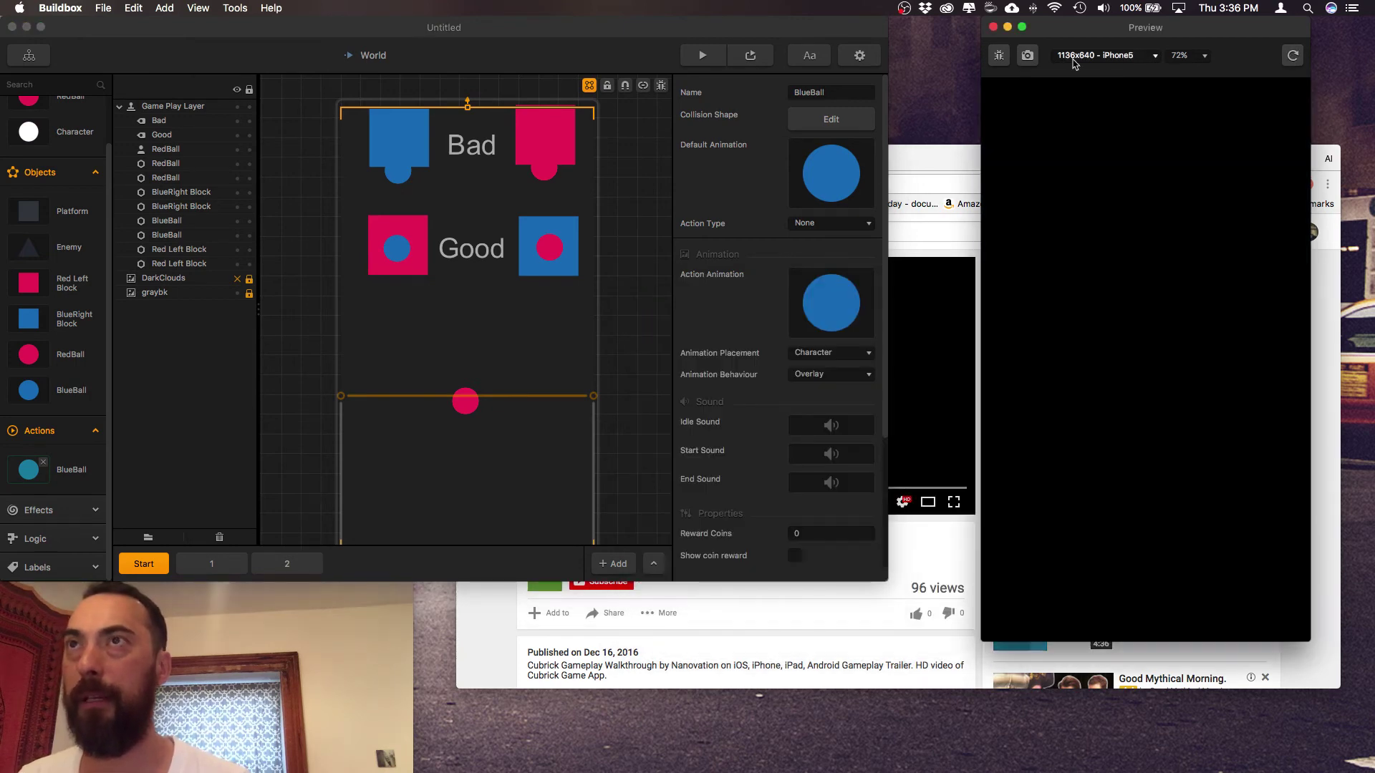
pyautogui.click(1115, 459)
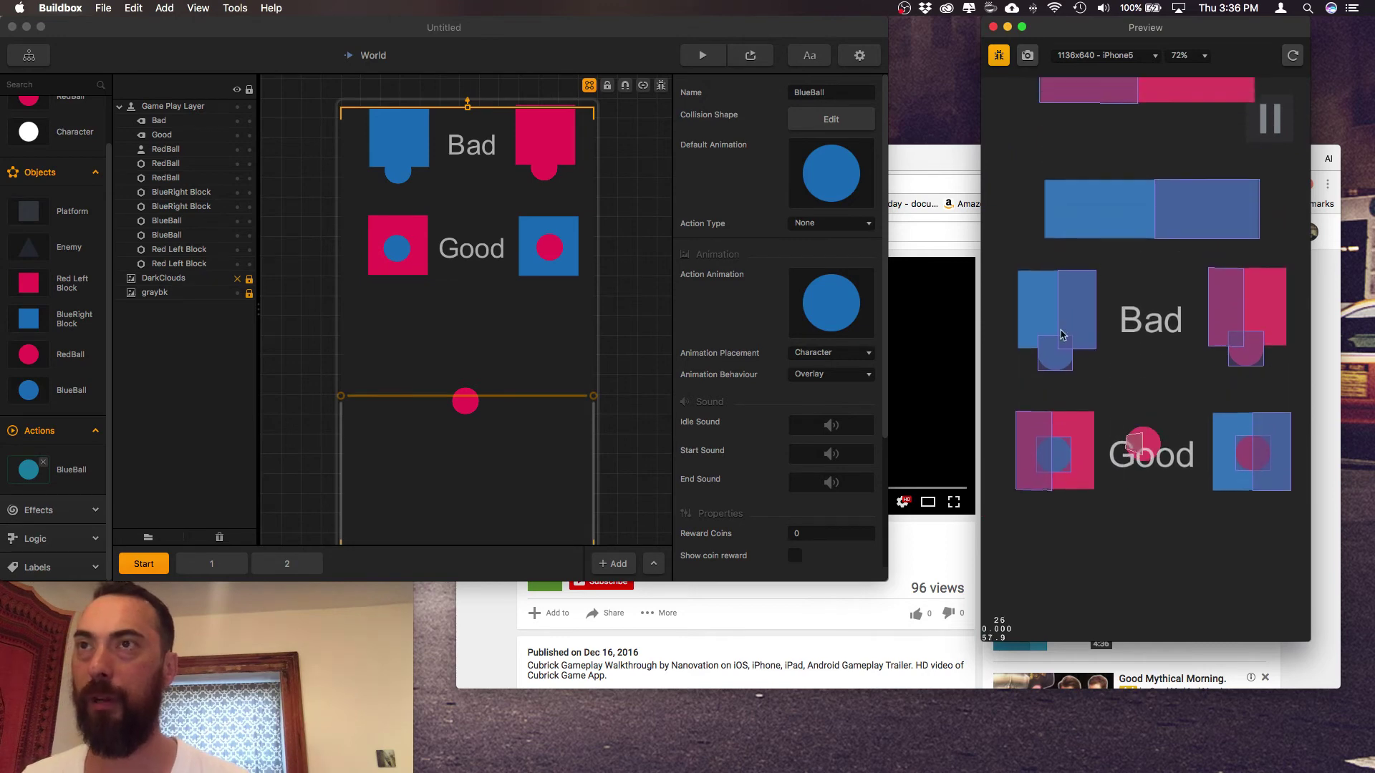
pyautogui.click(747, 227)
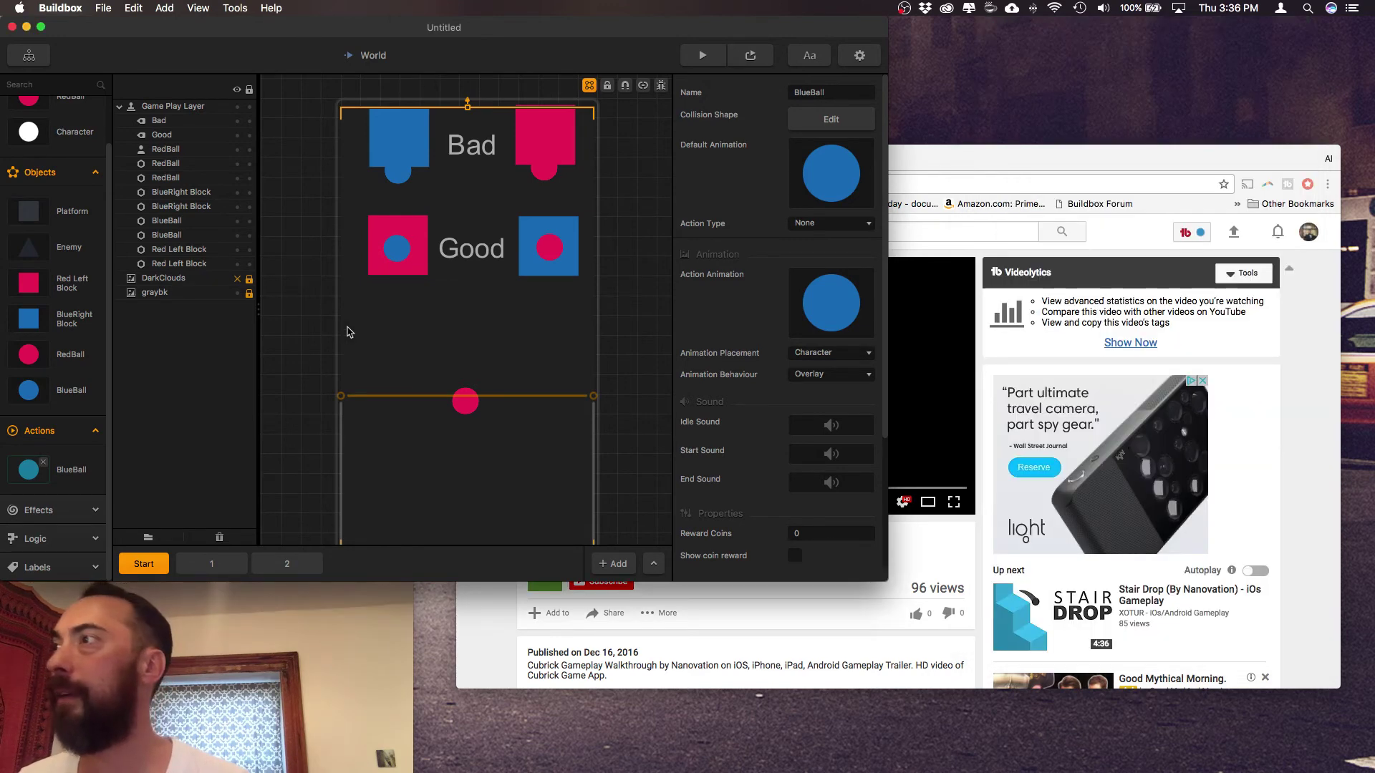
# - Check the BlueBall object's collision shape, then delete the BlueBall object from Objects
pyautogui.click(68, 393)
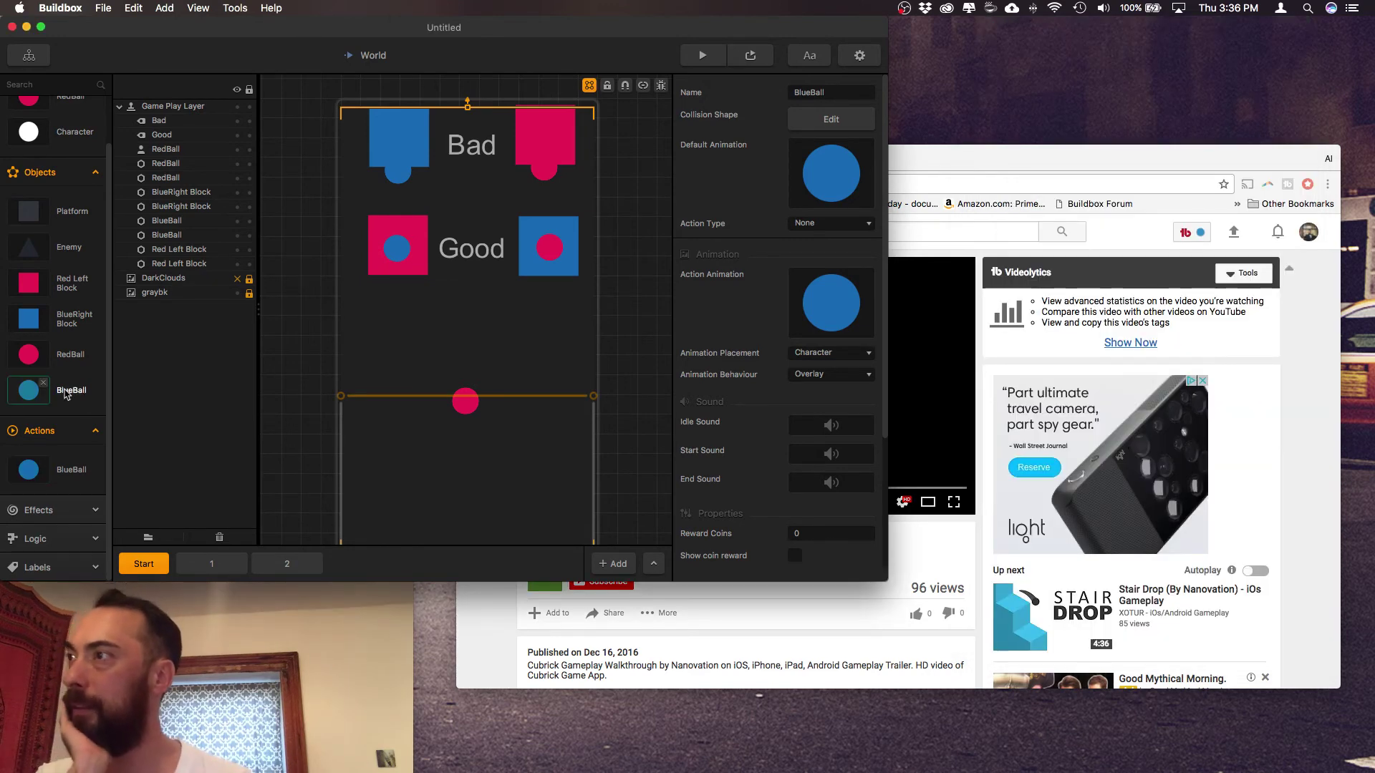
pyautogui.click(833, 120)
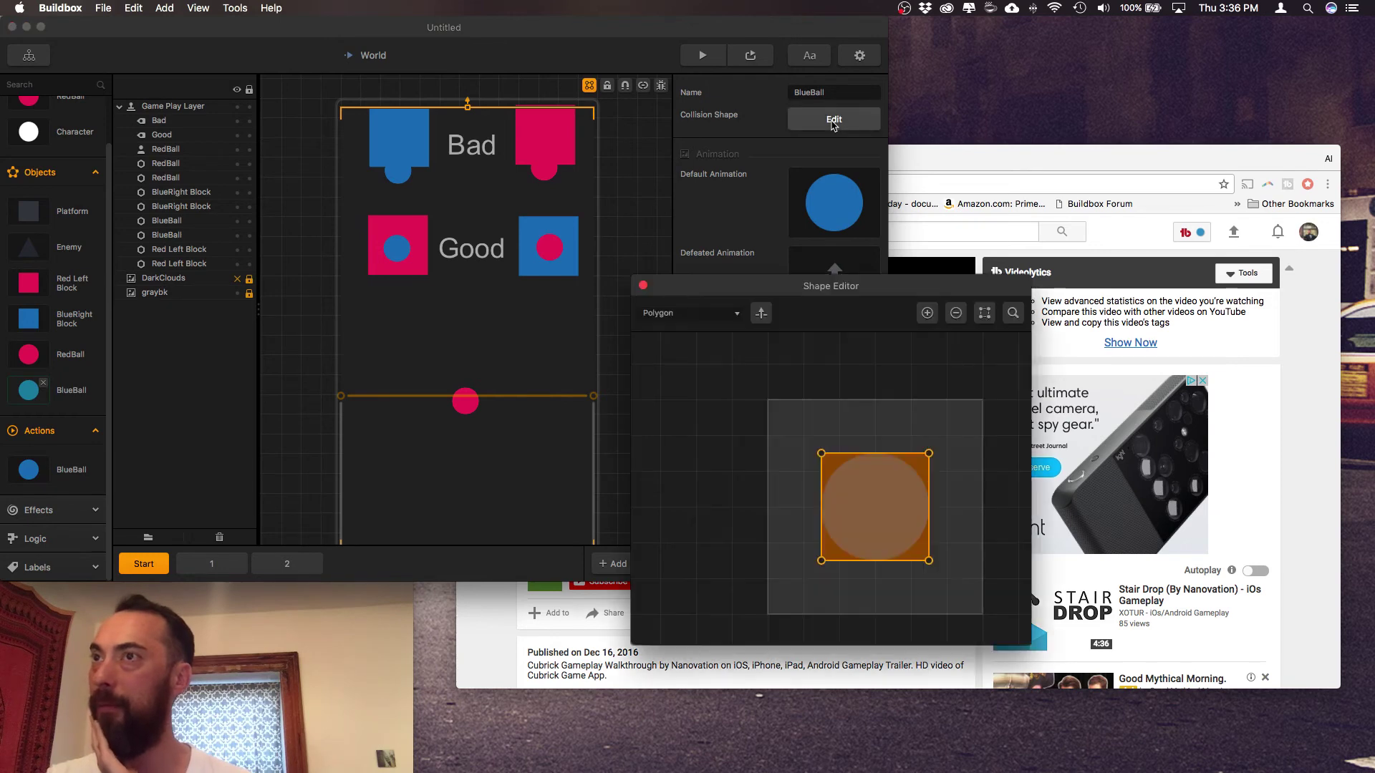
pyautogui.click(641, 286)
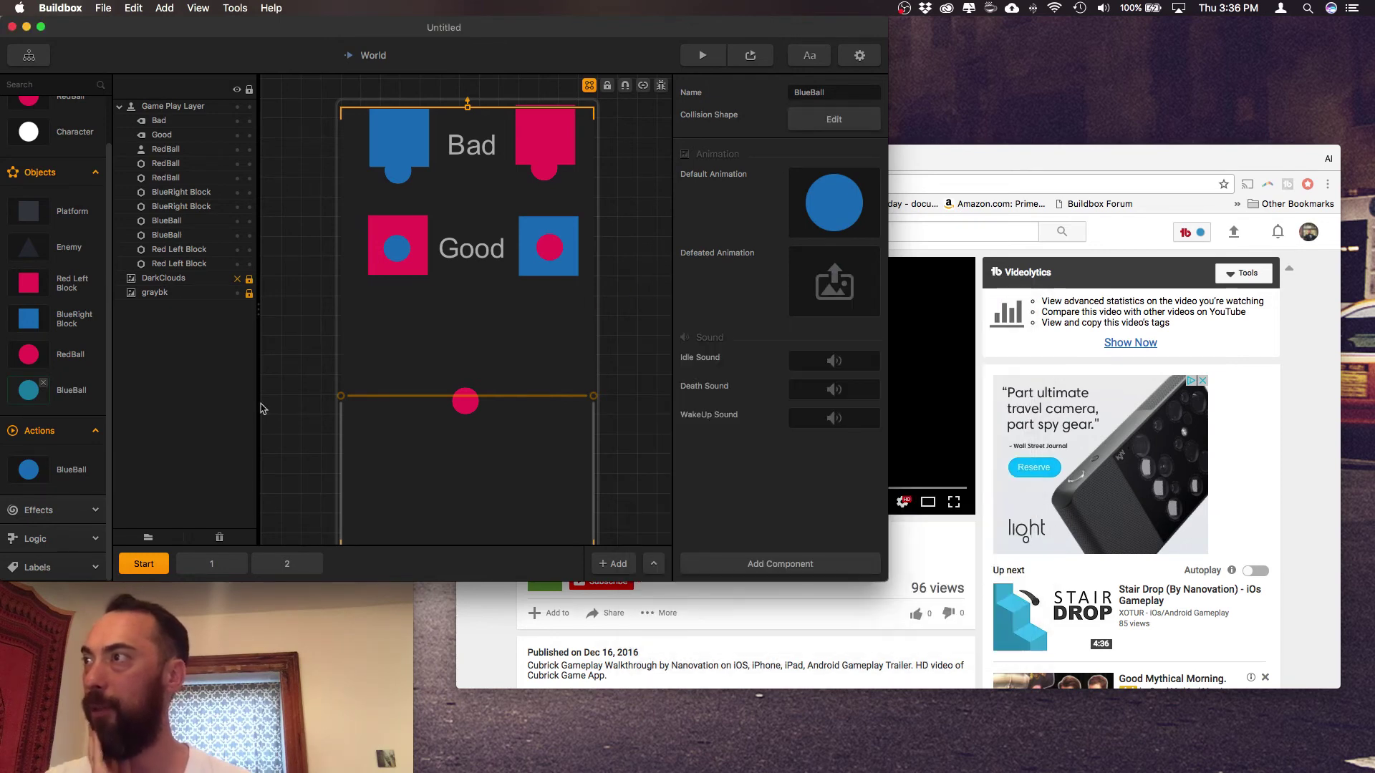
pyautogui.click(43, 382)
pyautogui.click(470, 320)
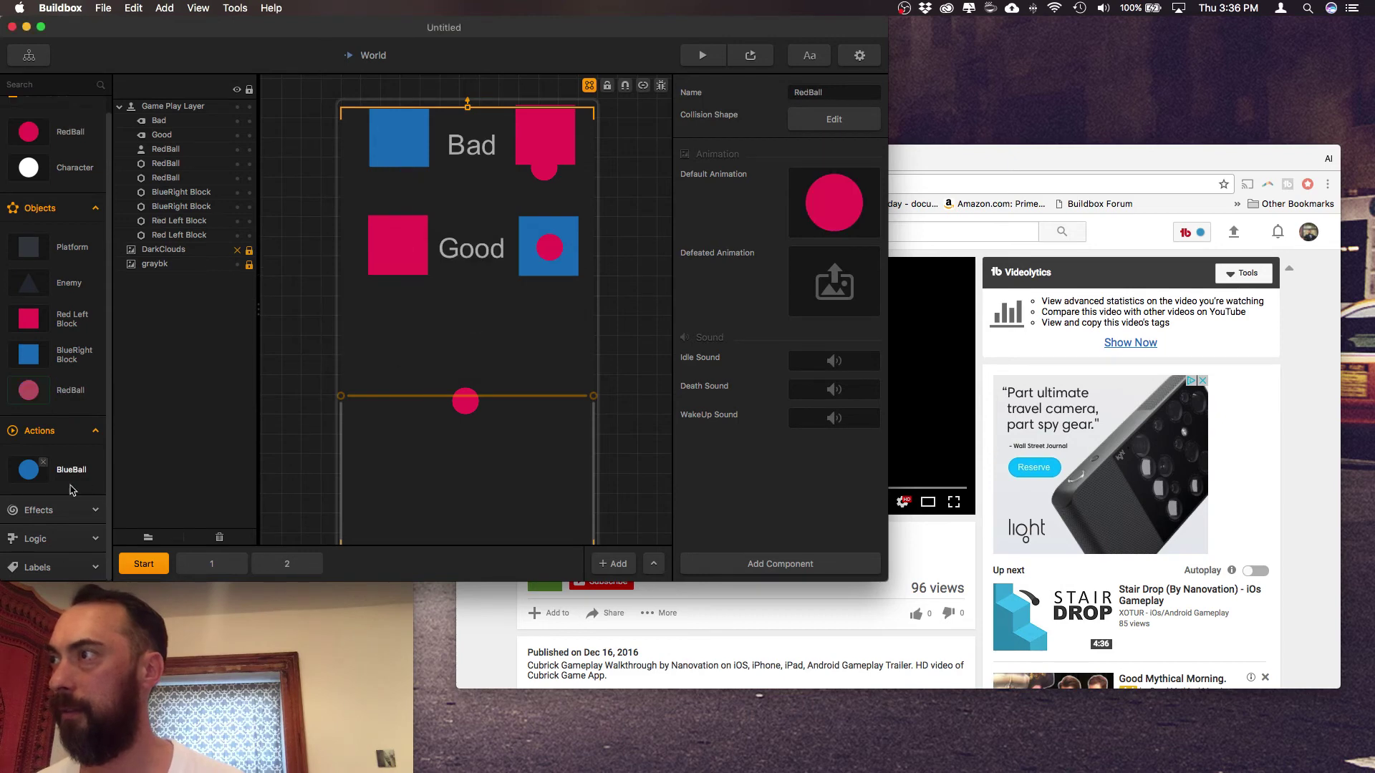
# - Inspect the BlueBall action's collision shape after the object deletion
pyautogui.click(28, 470)
pyautogui.moveTo(844, 164)
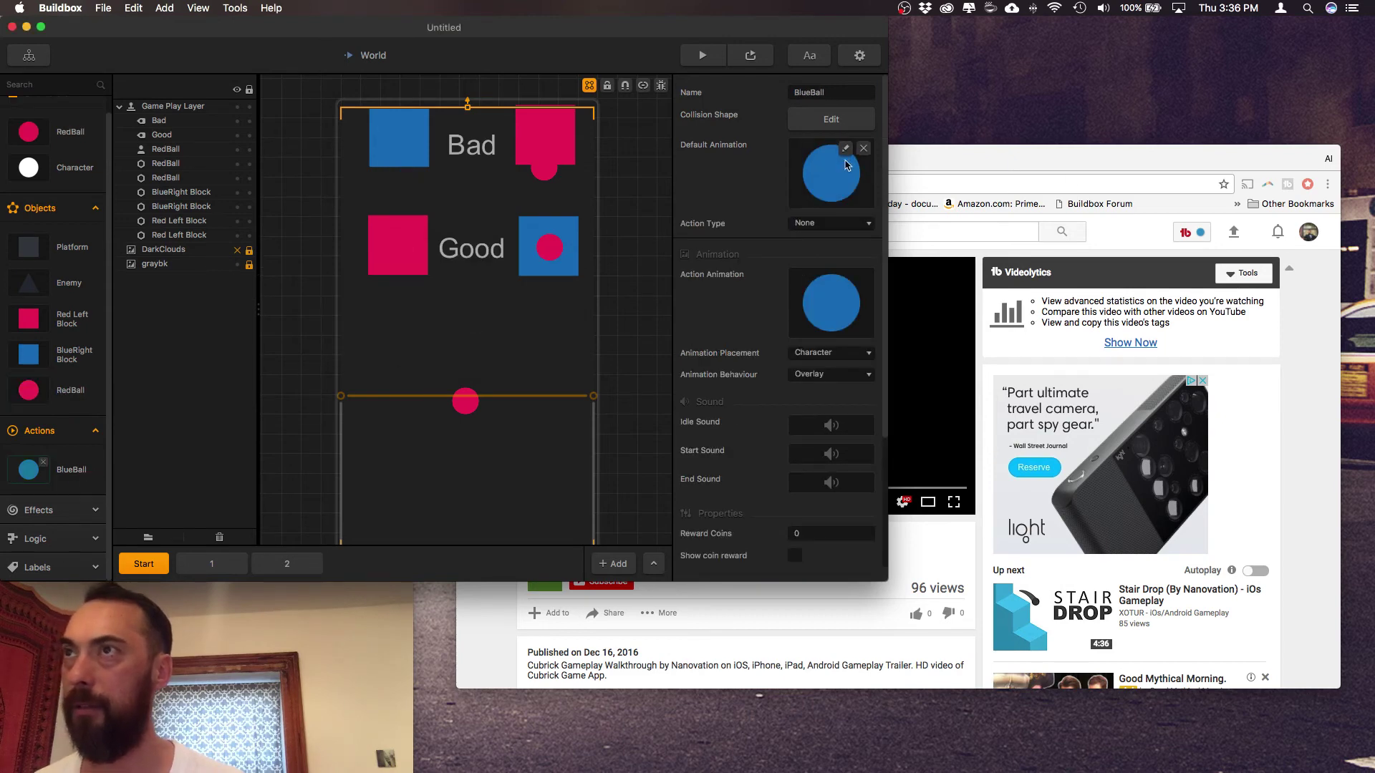
pyautogui.click(830, 119)
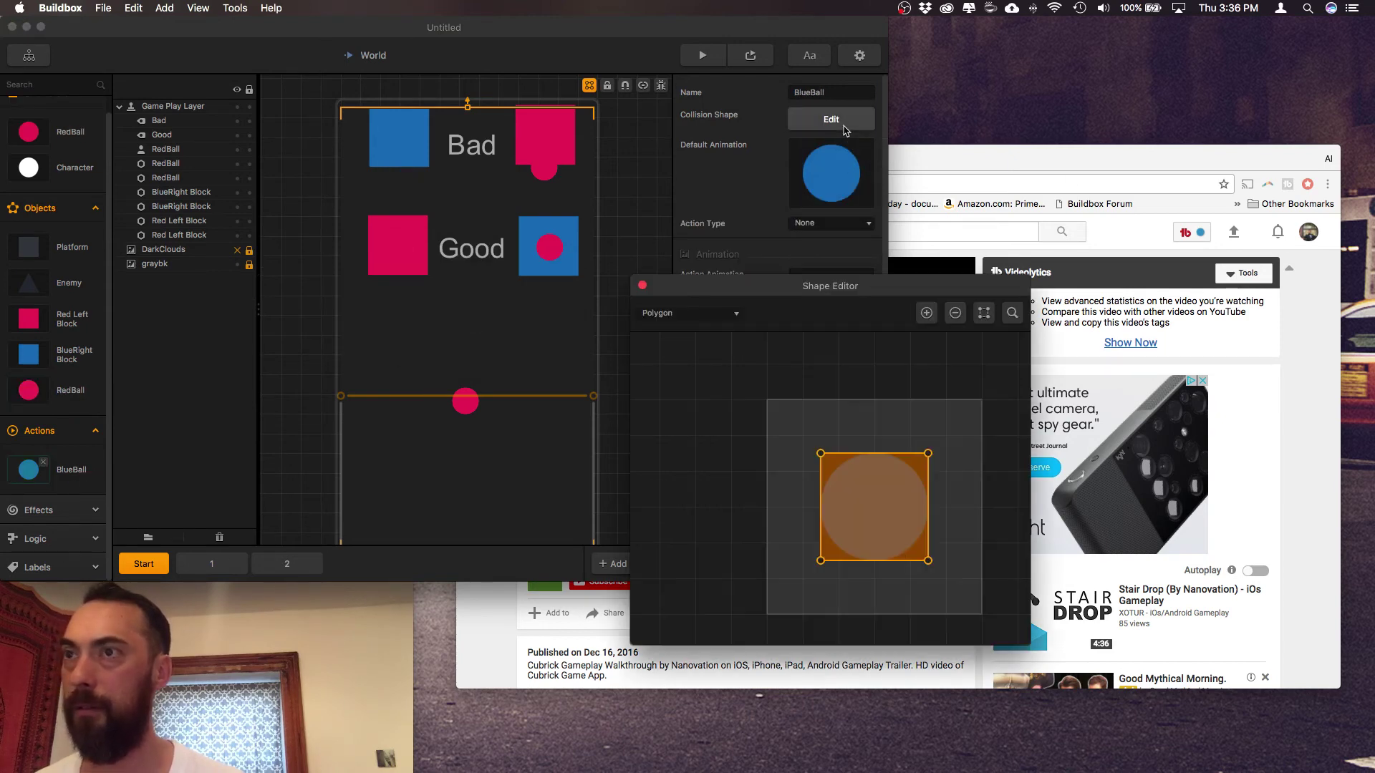
pyautogui.click(642, 286)
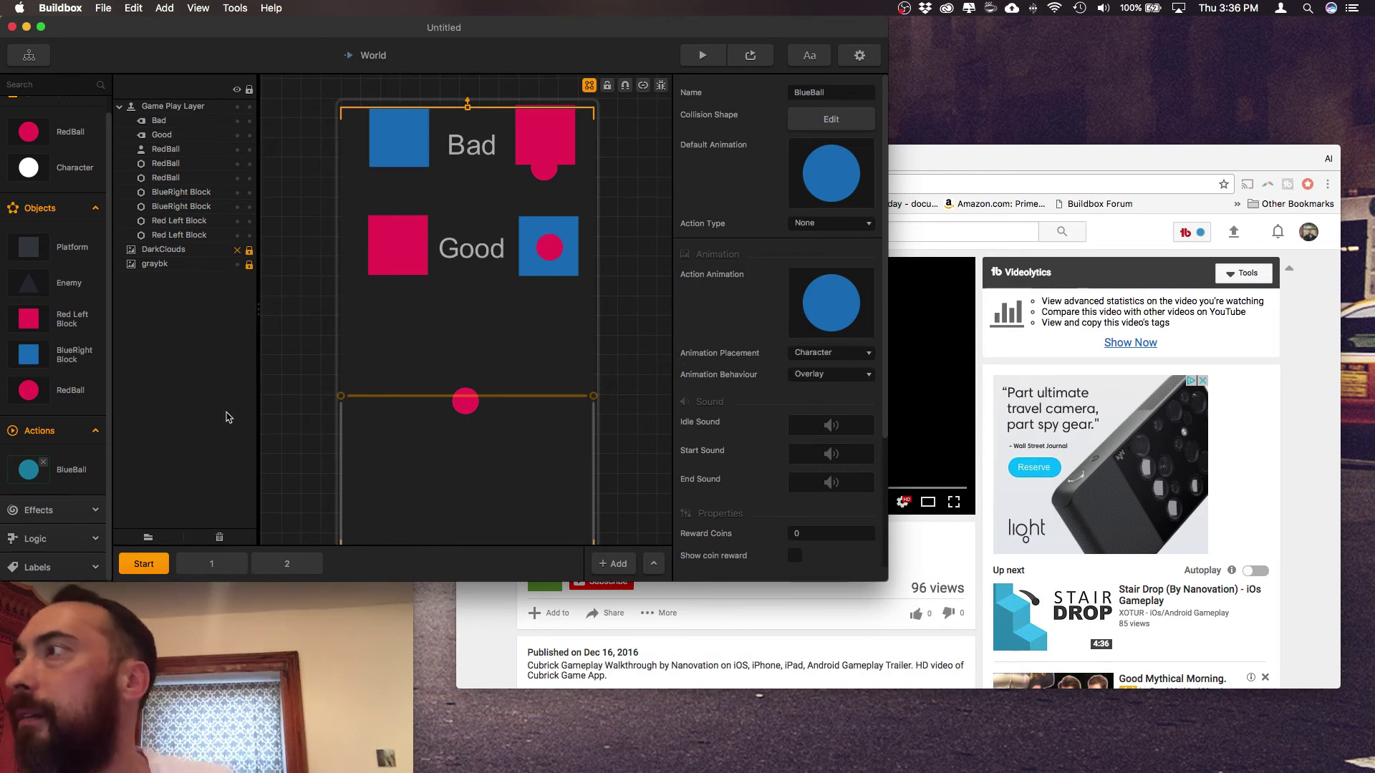
pyautogui.moveTo(72, 403)
pyautogui.scroll(1, 71, 400)
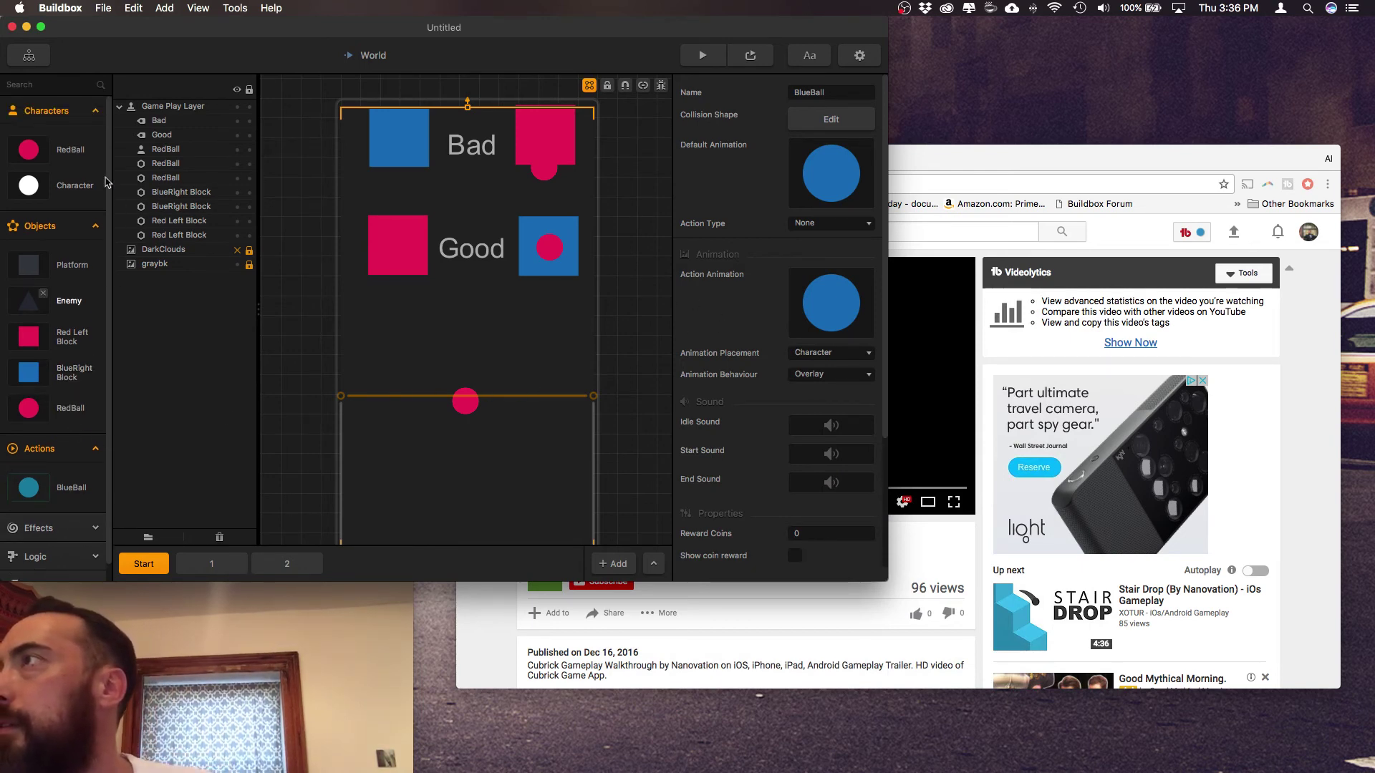
# - Select RedBall, scroll its properties to the GoBlue component, and browse Add Component without adding
pyautogui.click(85, 151)
pyautogui.scroll(-15, 806, 308)
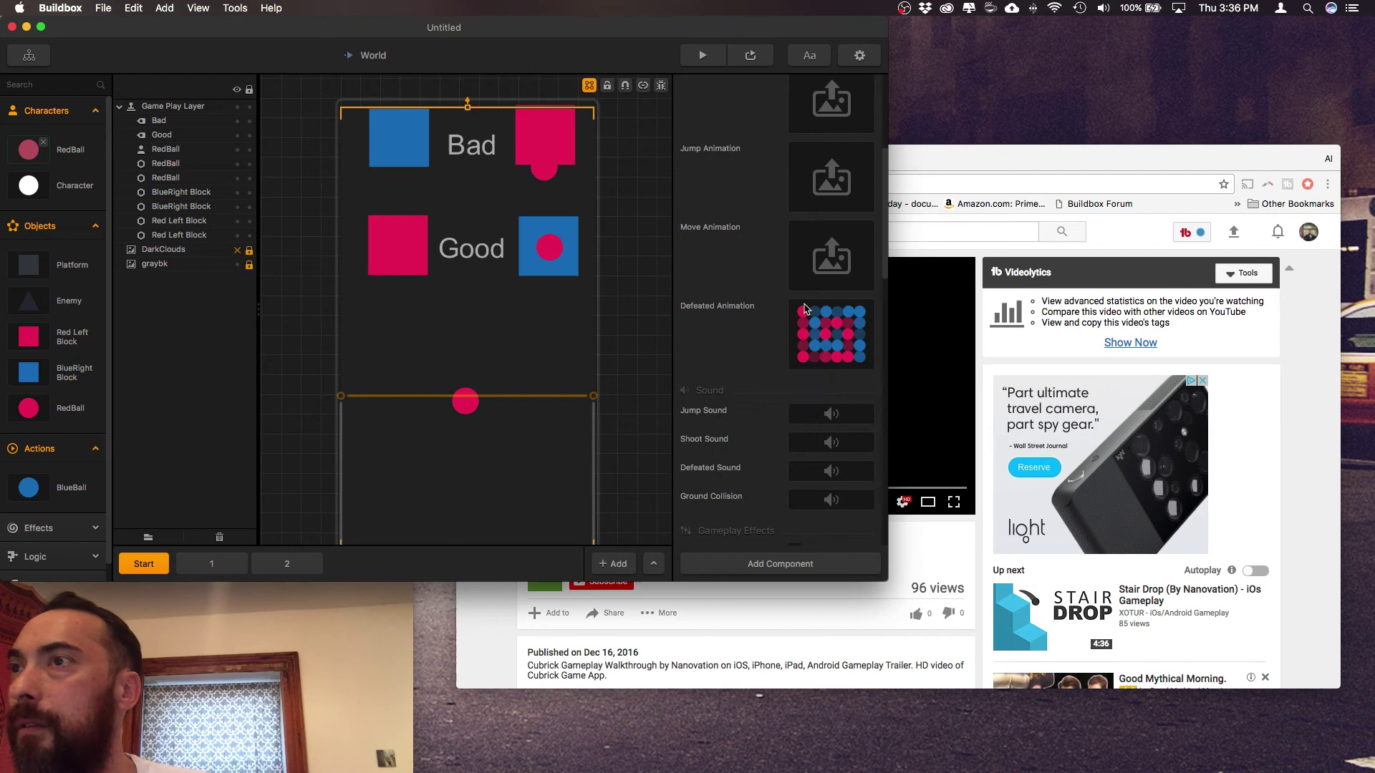
pyautogui.scroll(-20, 806, 308)
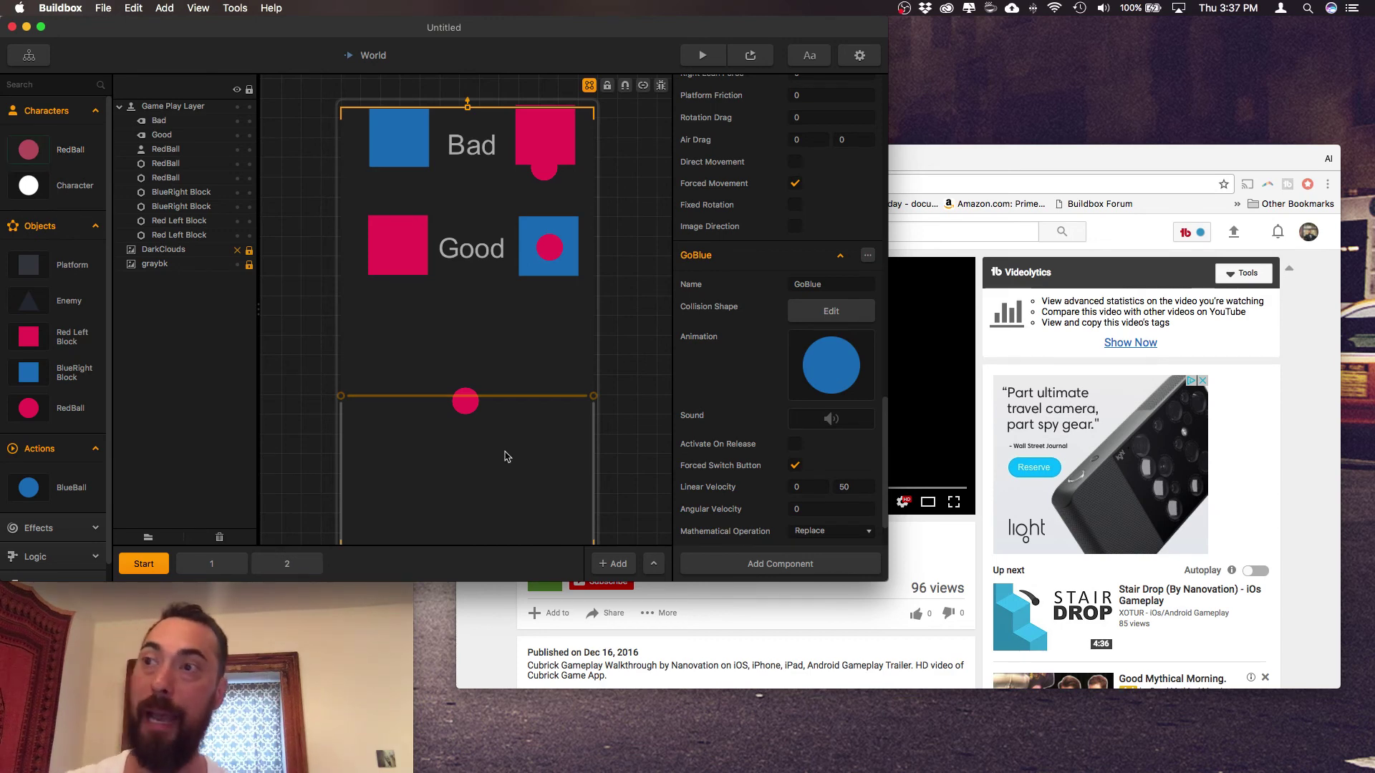
pyautogui.click(746, 567)
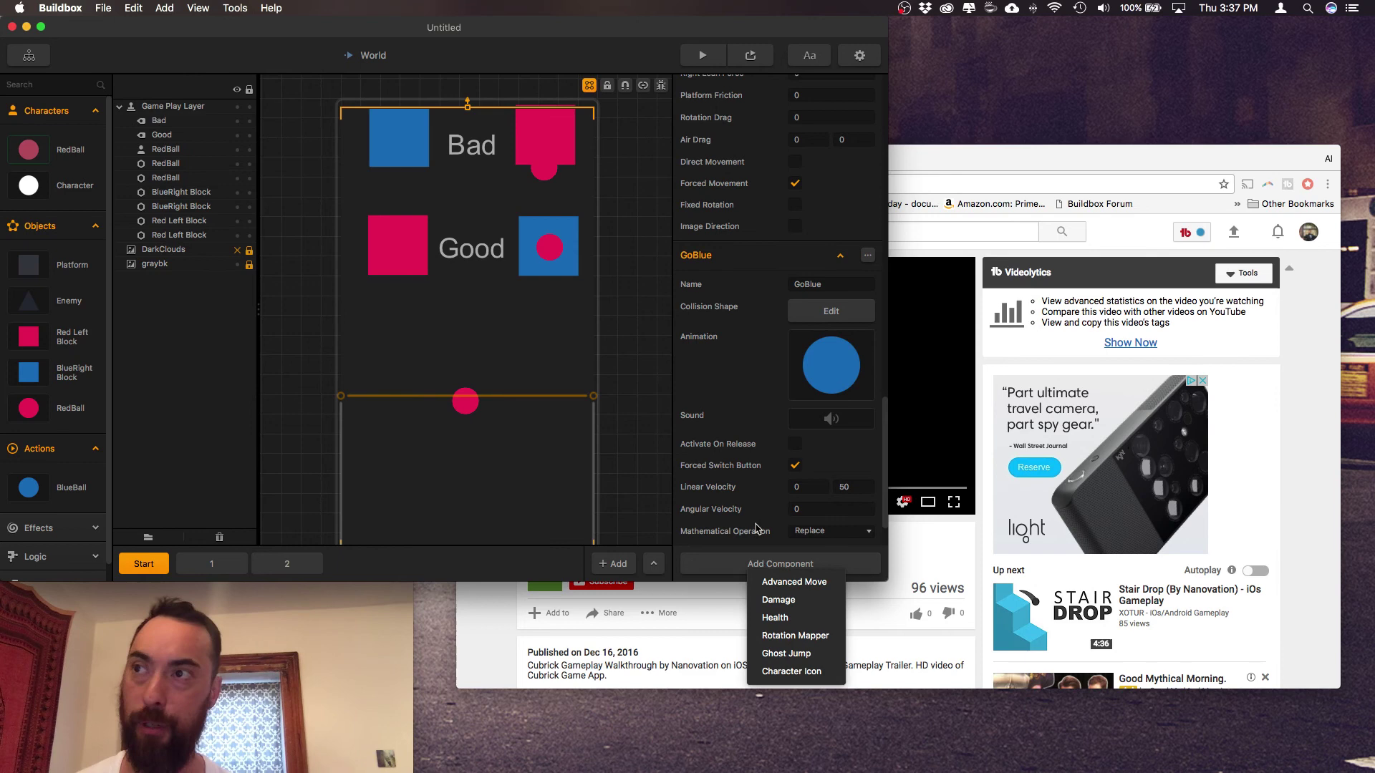
pyautogui.click(728, 388)
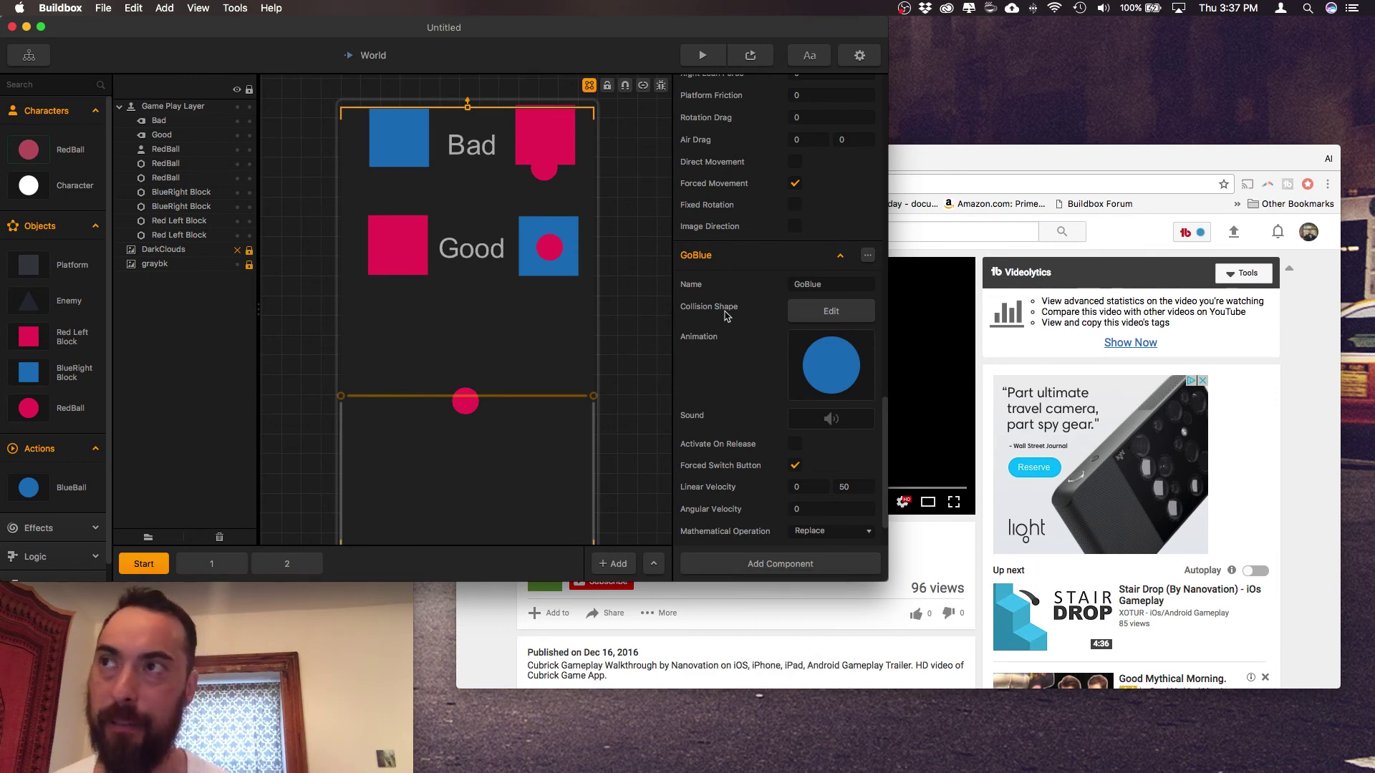
# - Delete the BlueBall action from the Actions library
pyautogui.moveTo(807, 370)
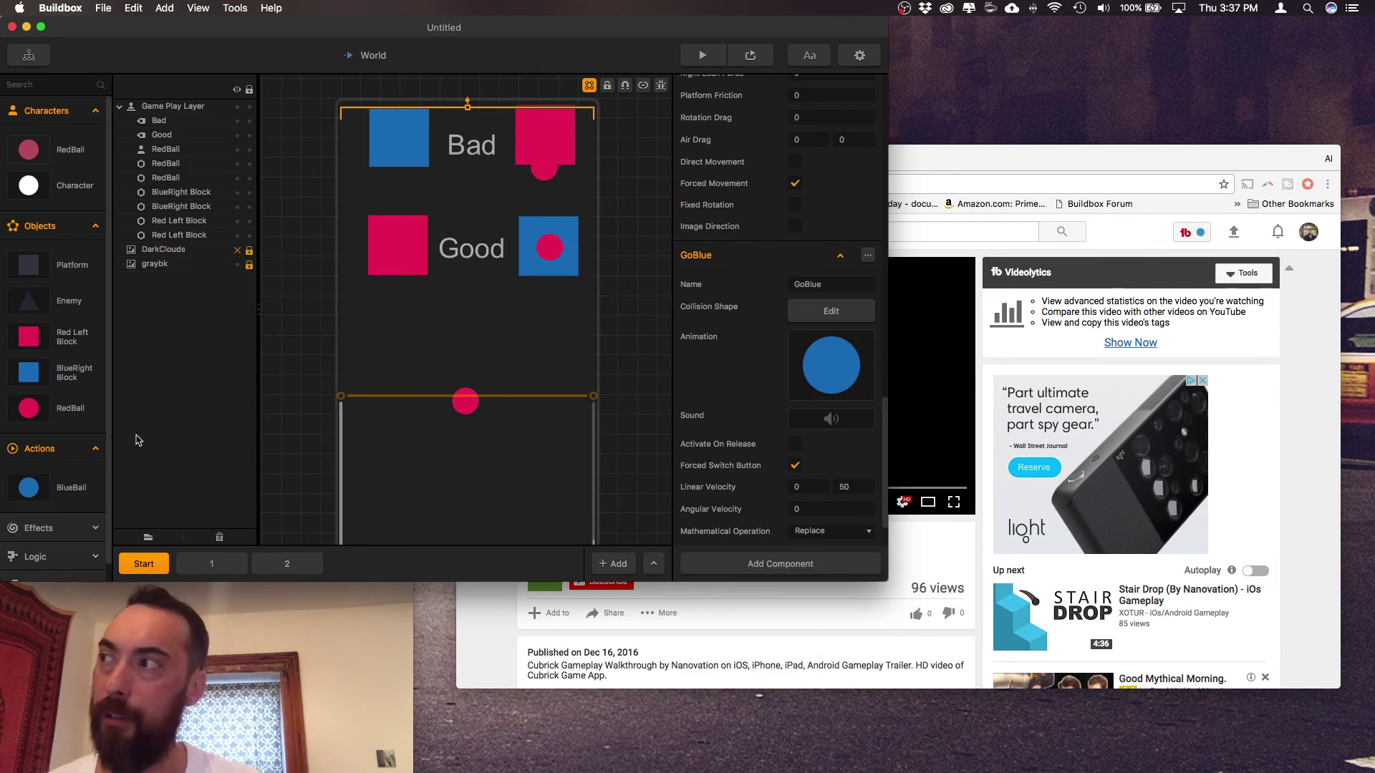
pyautogui.moveTo(81, 485)
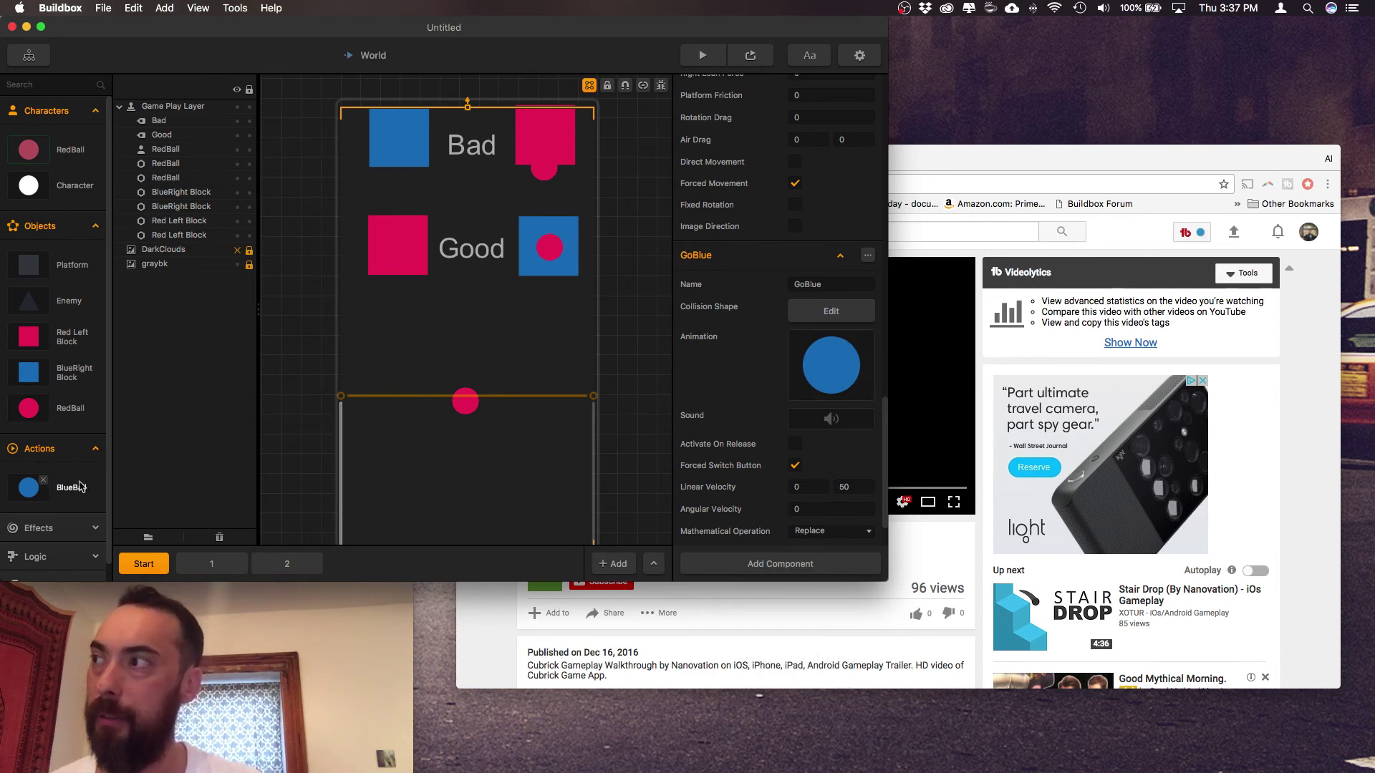
pyautogui.click(43, 480)
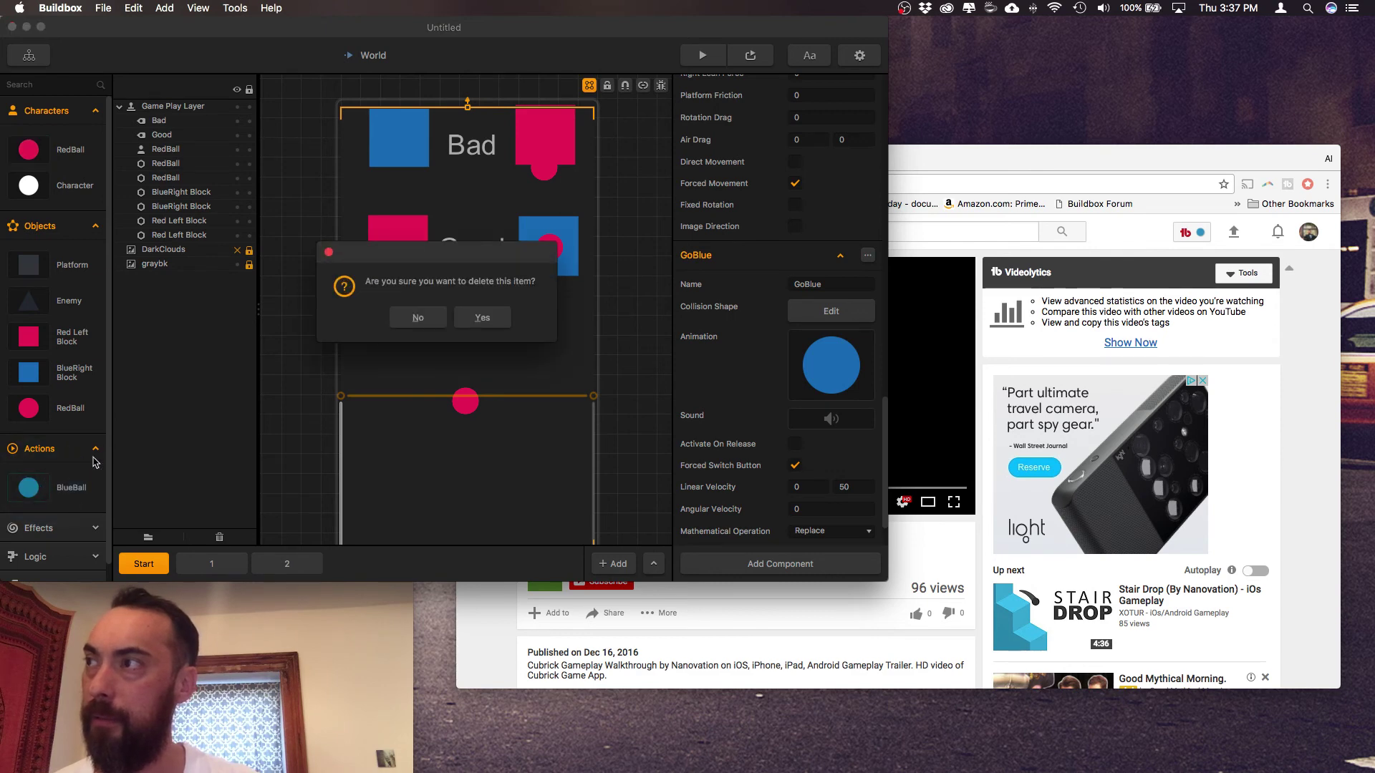
pyautogui.click(480, 317)
# - Review the GoBlue component's collision shape, which covers the ball's right half
pyautogui.moveTo(814, 362)
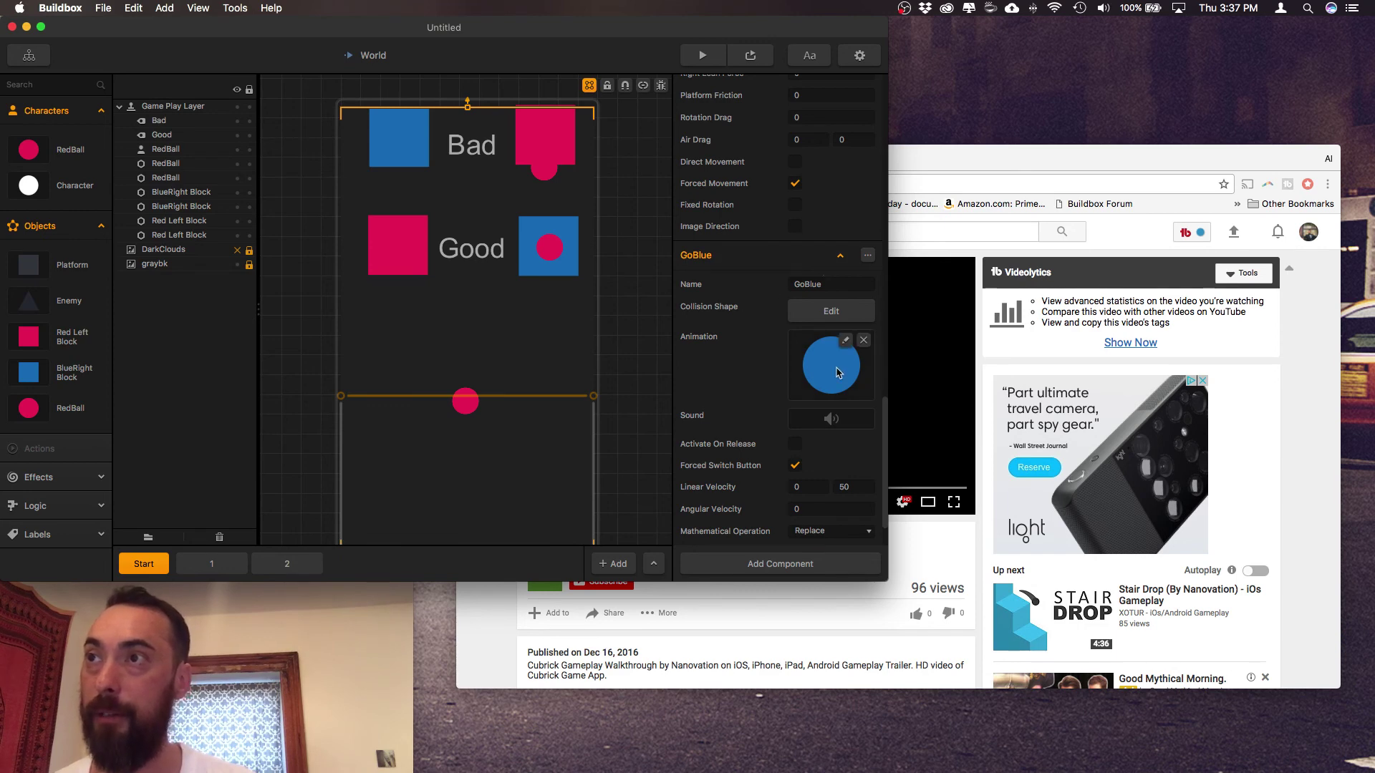
pyautogui.scroll(-1, 837, 371)
pyautogui.scroll(-5, 835, 368)
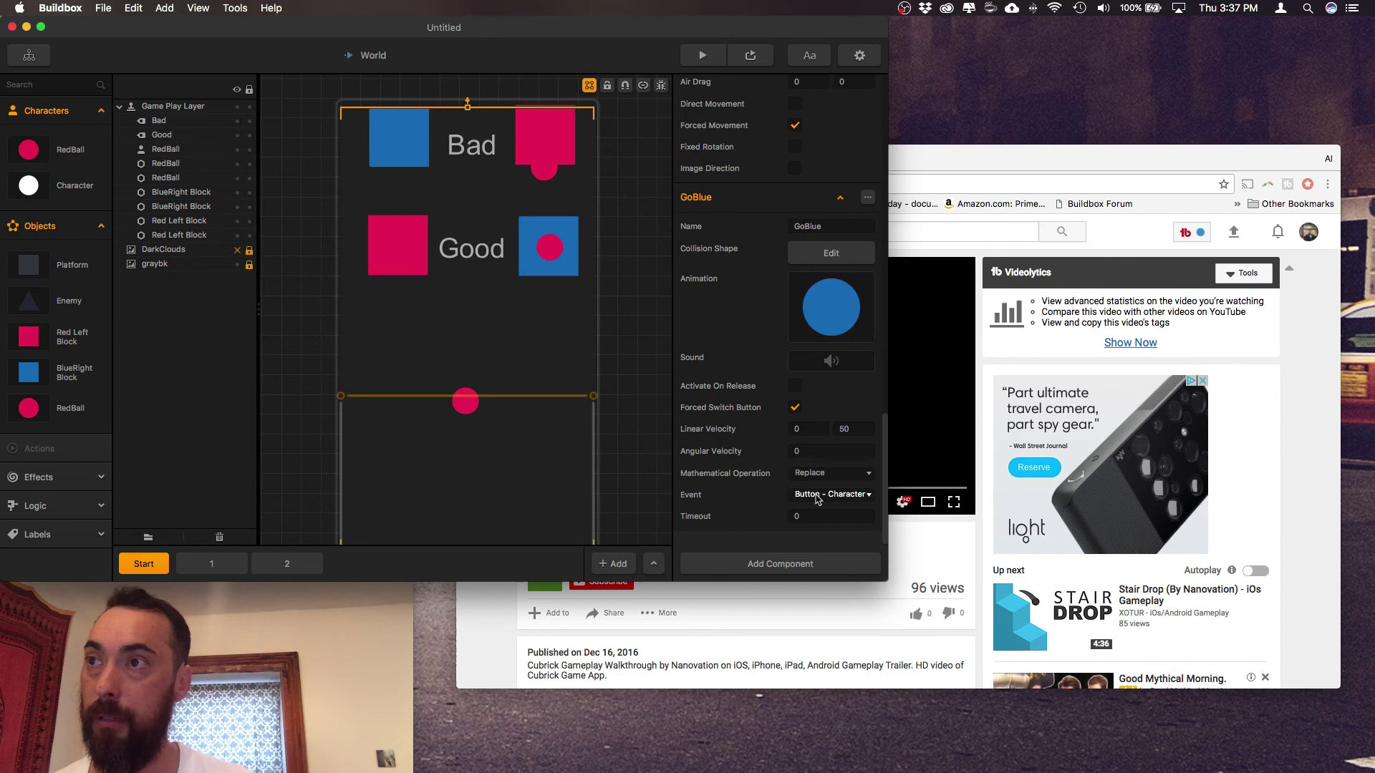
pyautogui.click(824, 257)
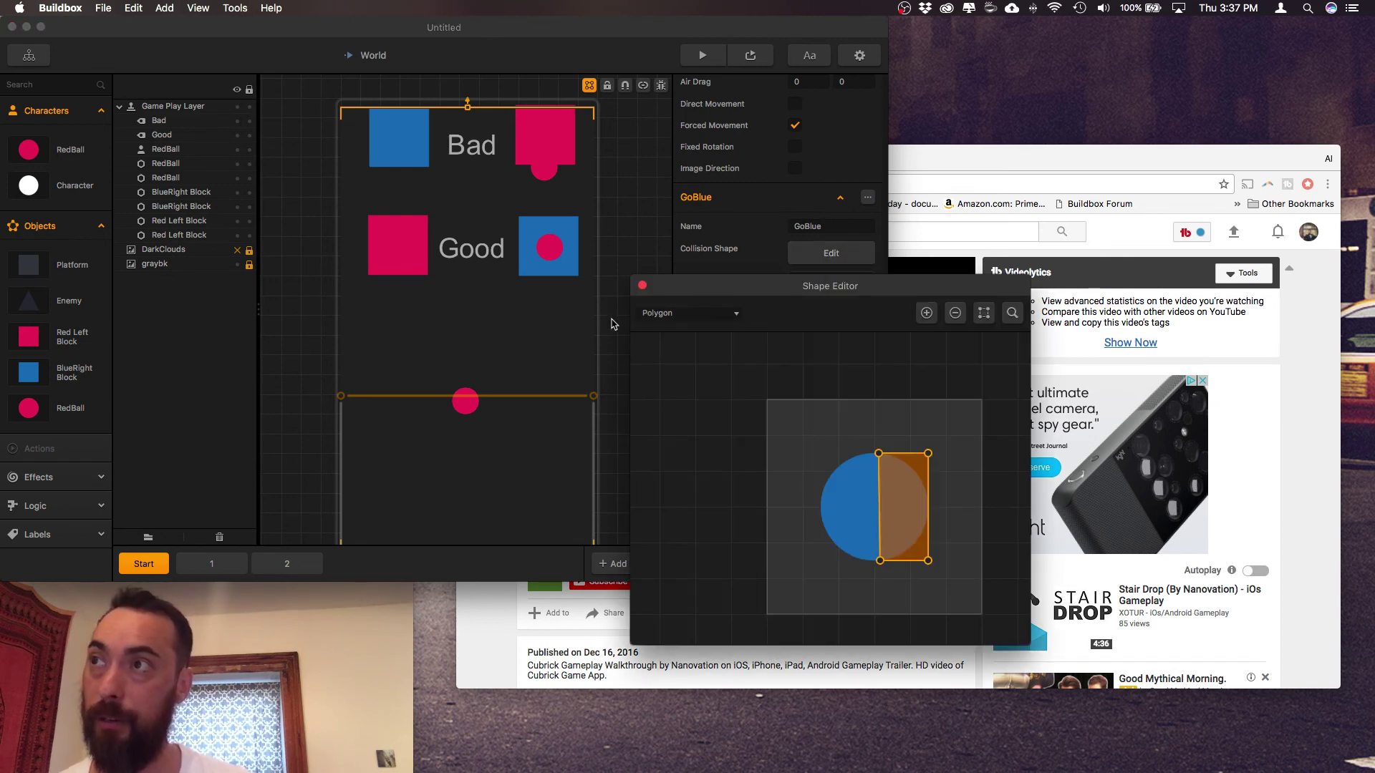
pyautogui.click(642, 285)
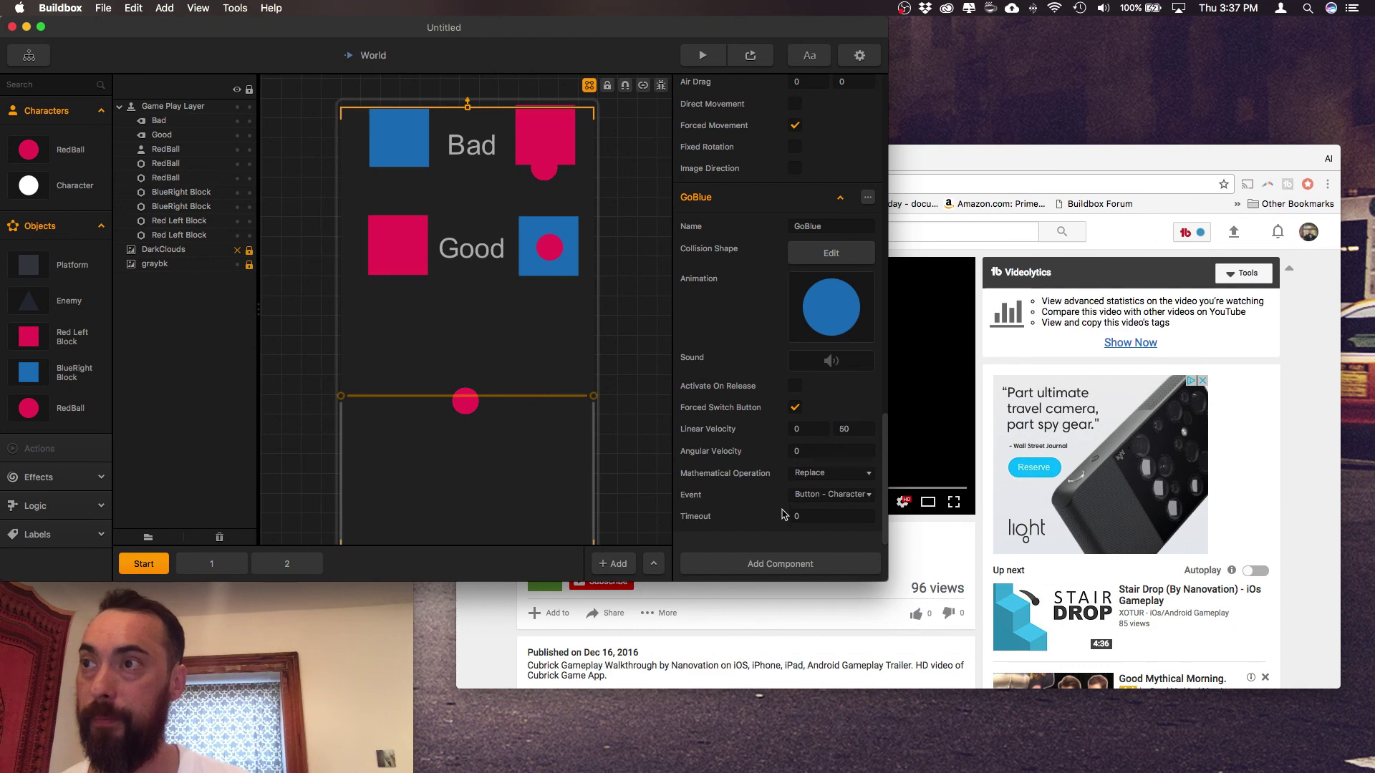